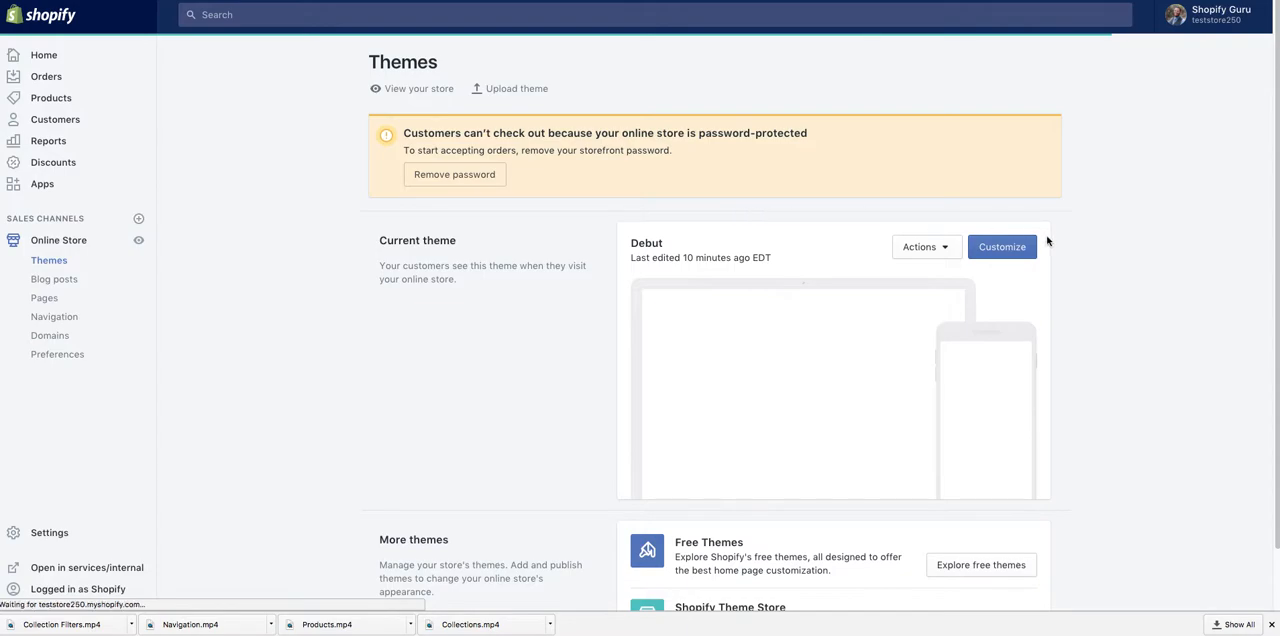
Step: Open the Debut theme for customization and look over its additional actions and the home page preview
left_click(1007, 251)
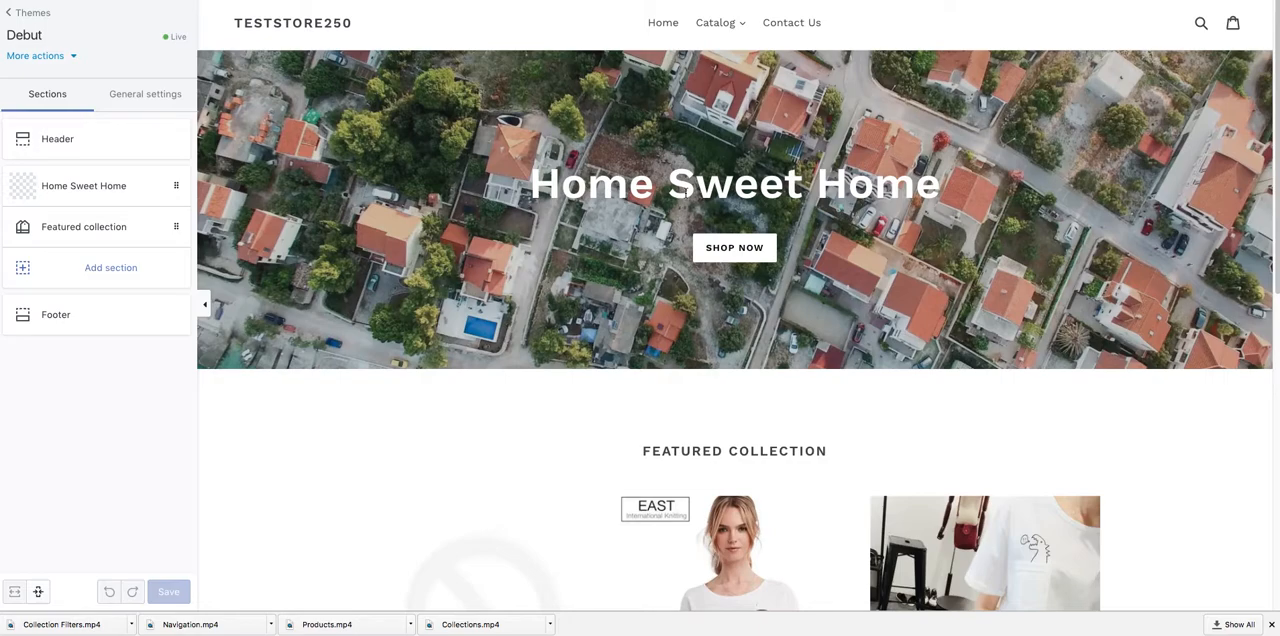
left_click(69, 57)
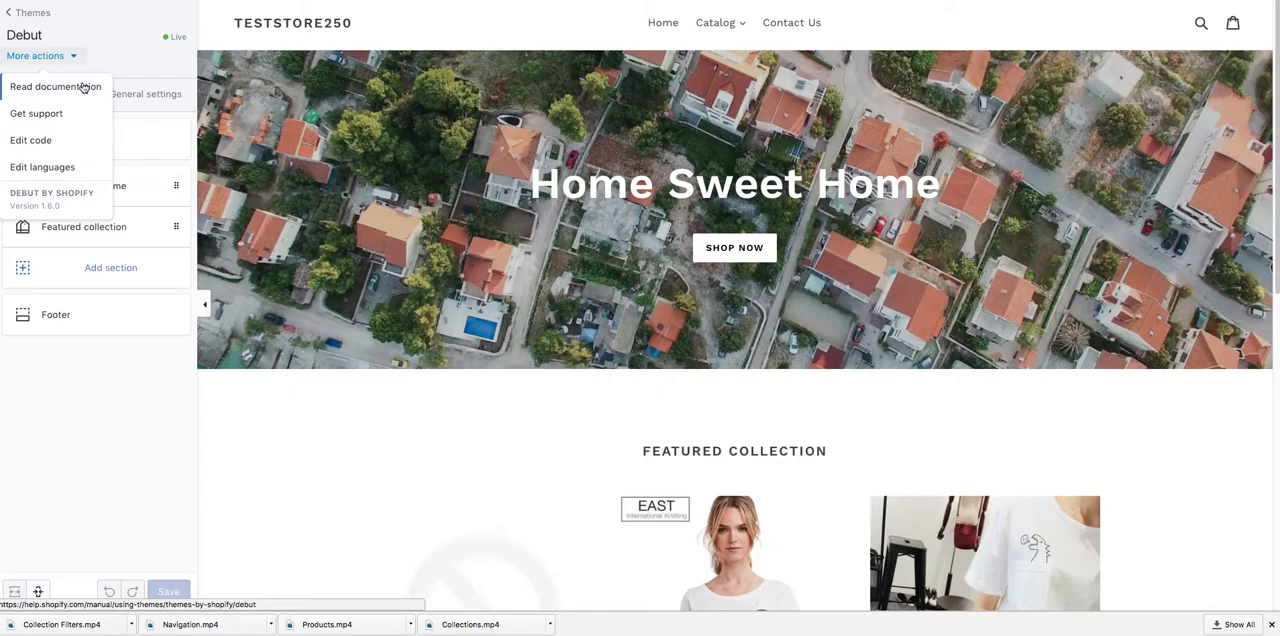
left_click(124, 64)
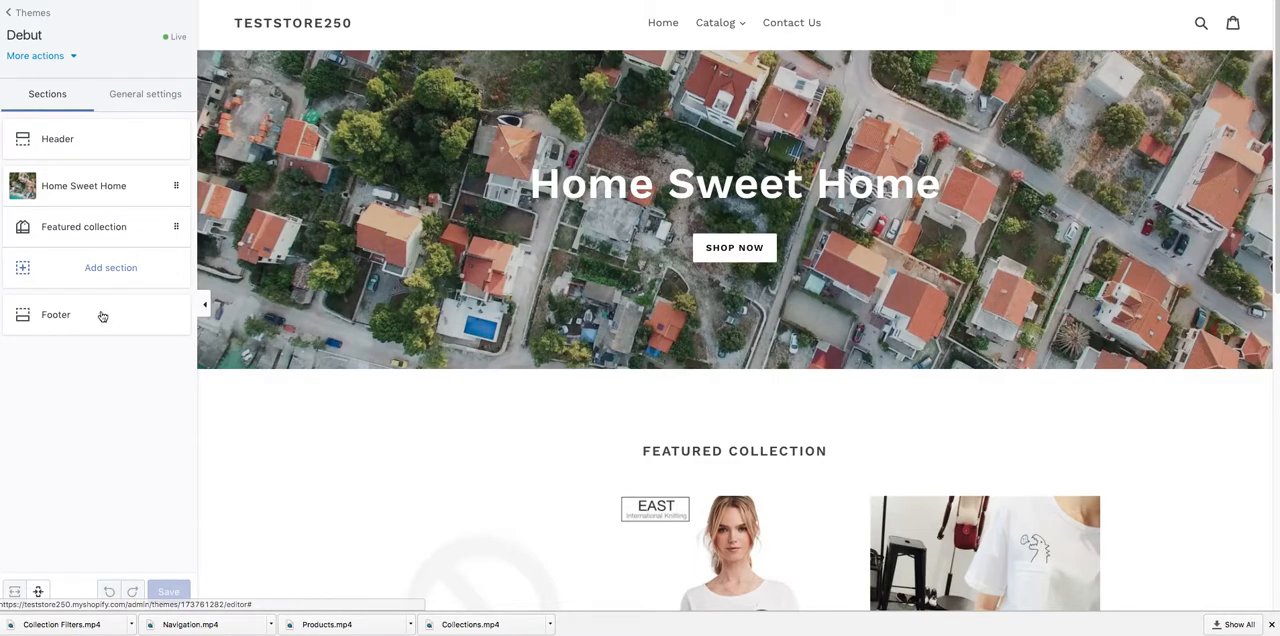
scroll(580, 162, "down", 10)
scroll(580, 162, "up", 10)
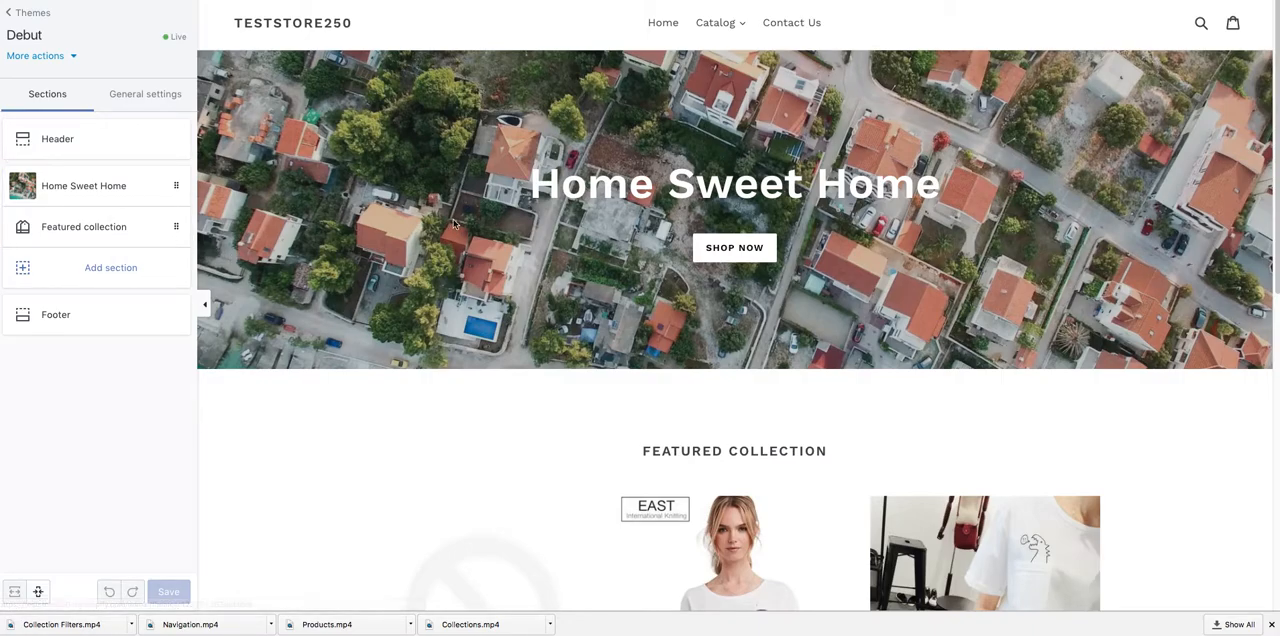
scroll(471, 283, "down", 4)
scroll(586, 279, "up", 5)
Step: Add an Image with text section to the home page and return to the section overview
left_click(115, 280)
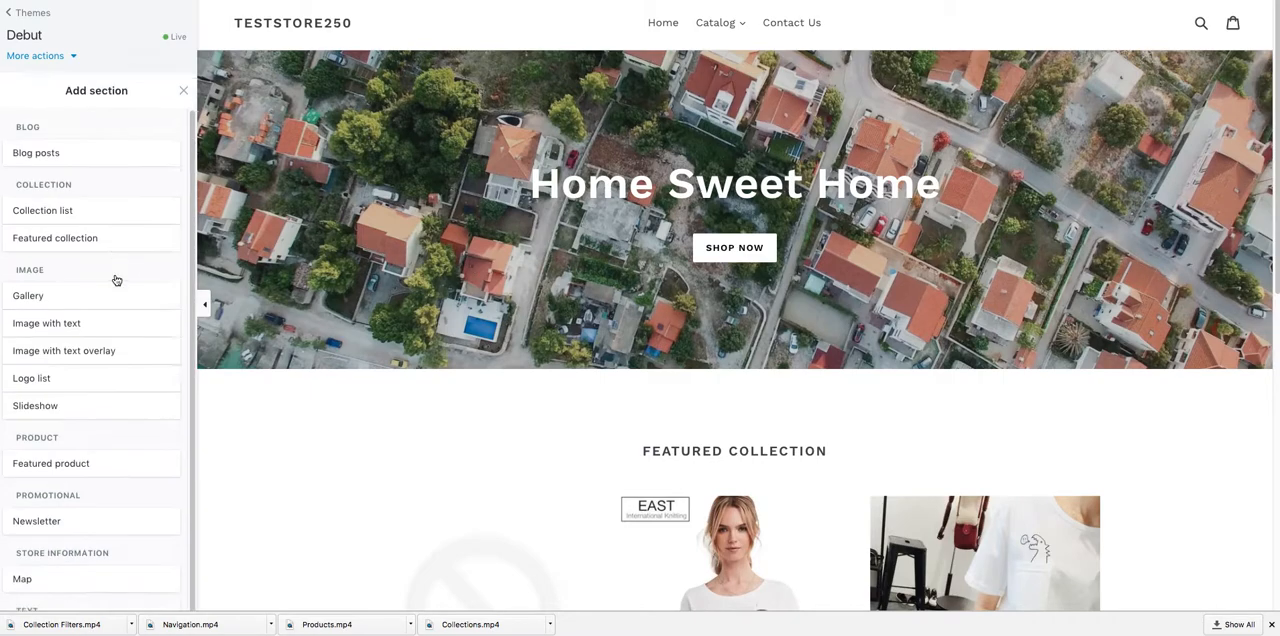
scroll(136, 262, "down", 1)
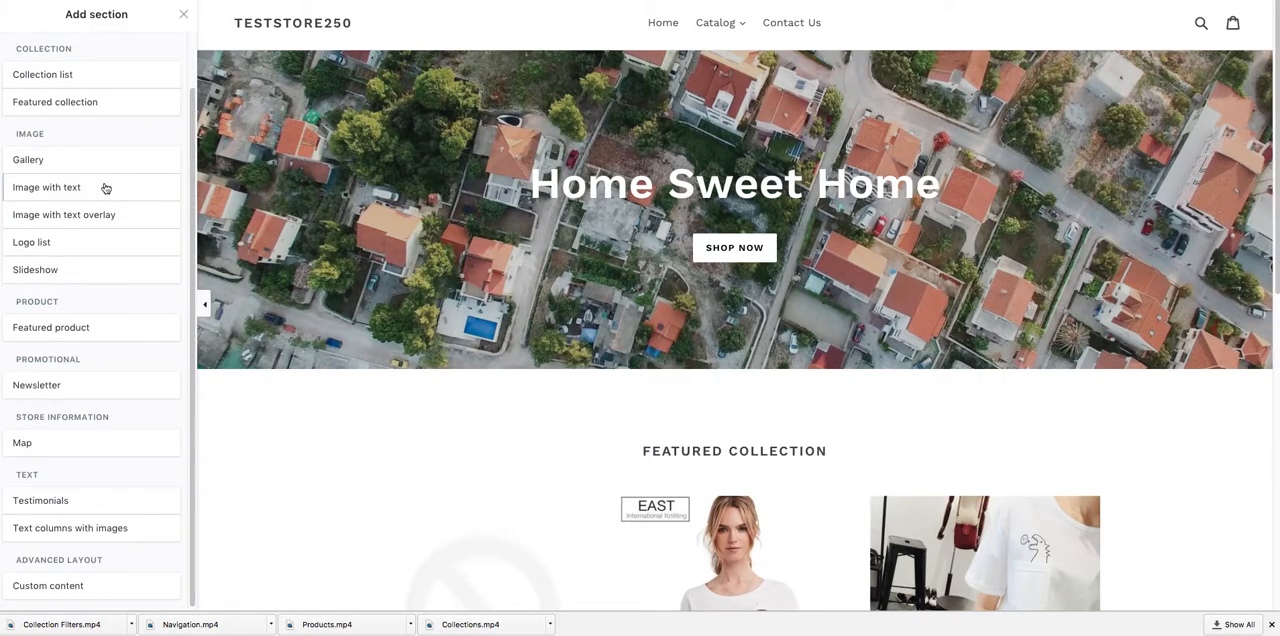
left_click(104, 188)
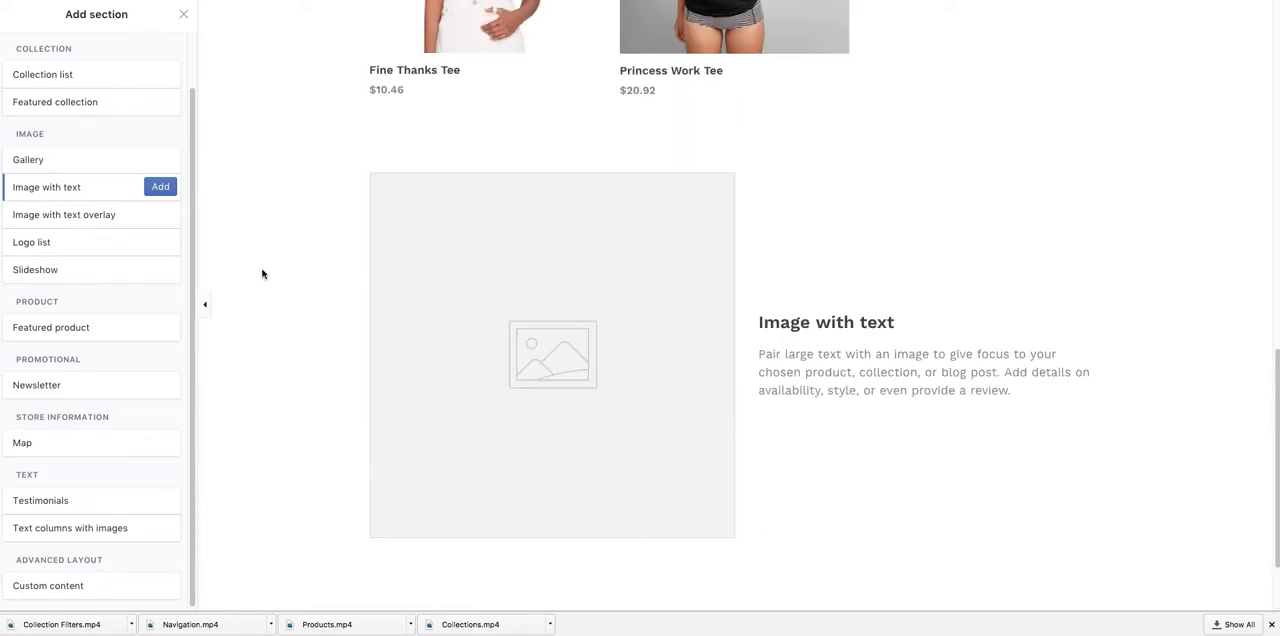
left_click(163, 192)
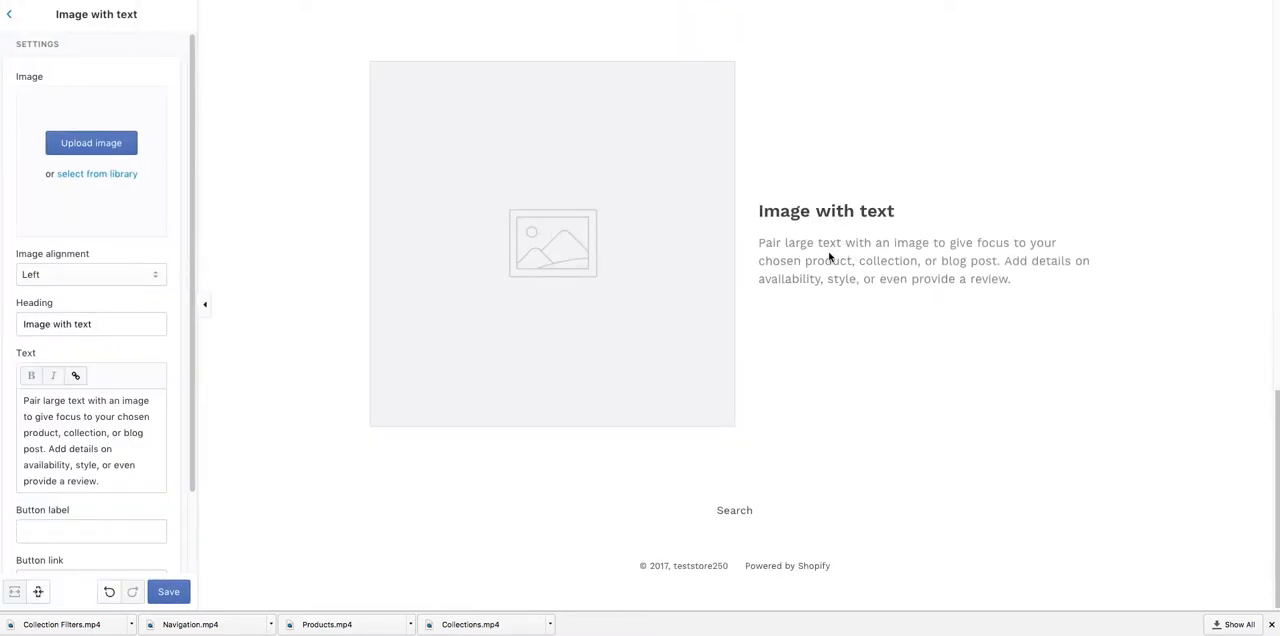
left_click(10, 16)
Step: Preview the Testimonials section on the home page and leave the section list without adding it
left_click(83, 314)
scroll(151, 326, "down", 2)
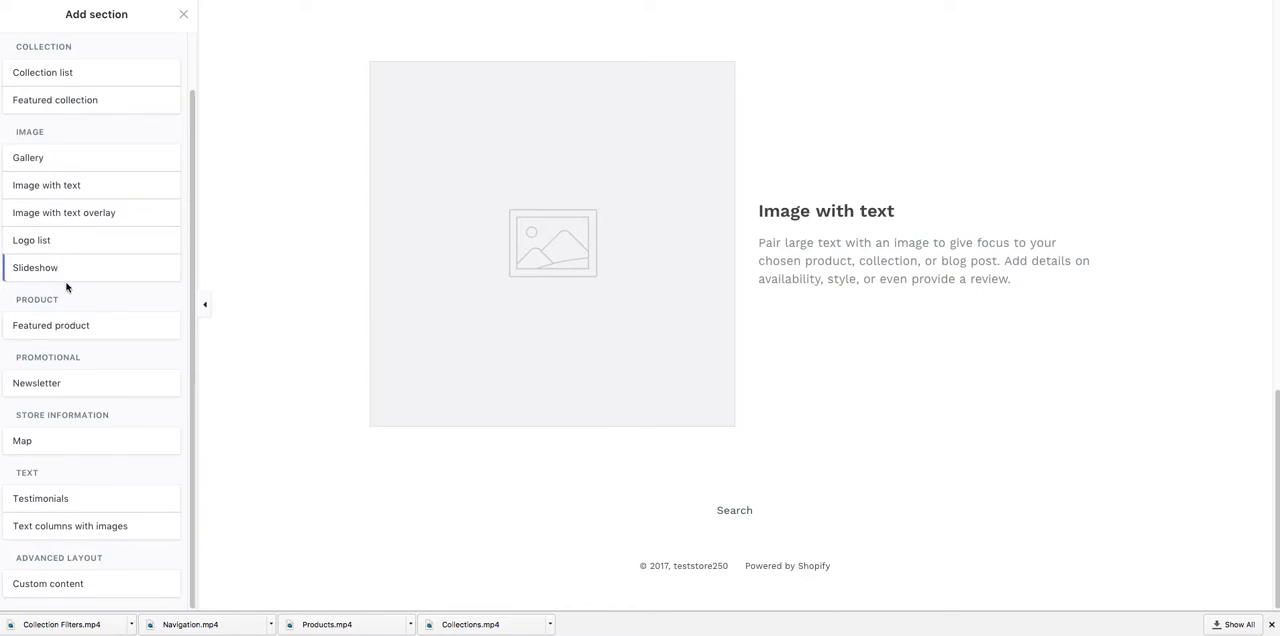
left_click(90, 501)
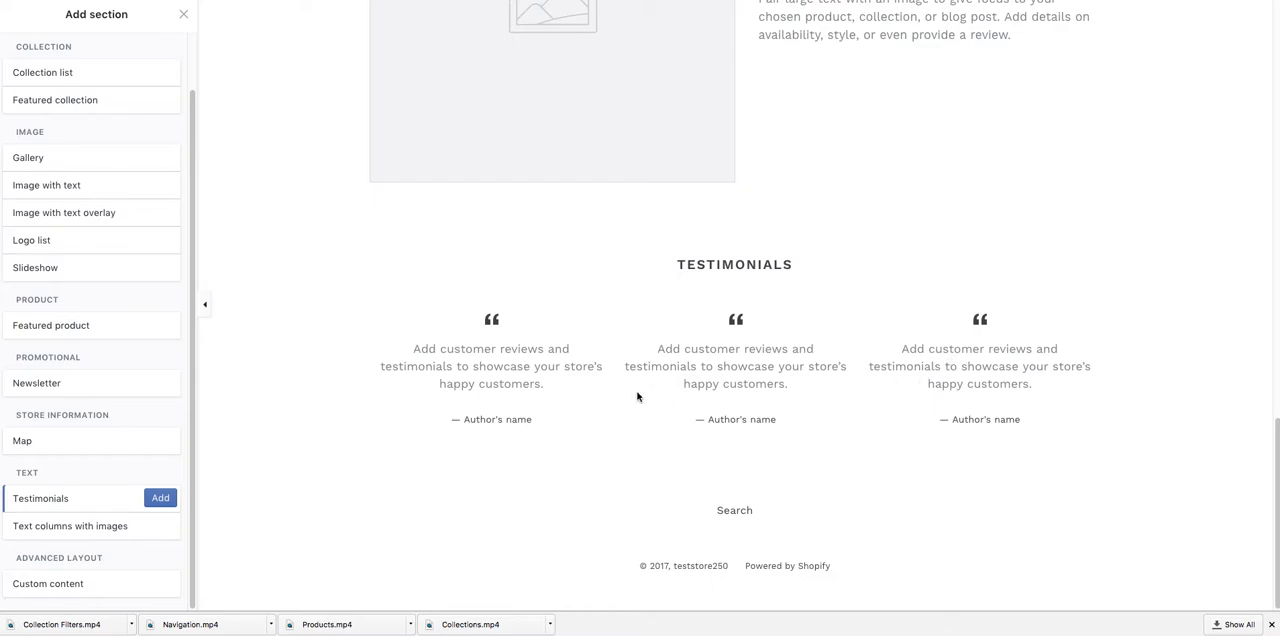
scroll(95, 425, "up", 1)
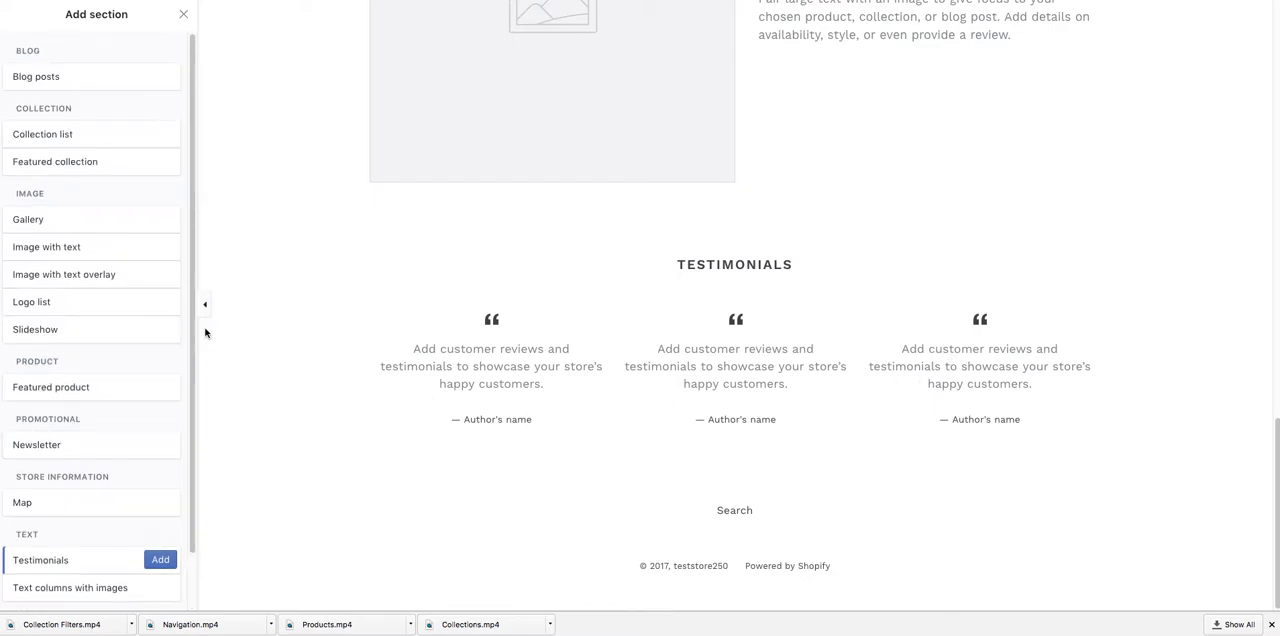
left_click(183, 15)
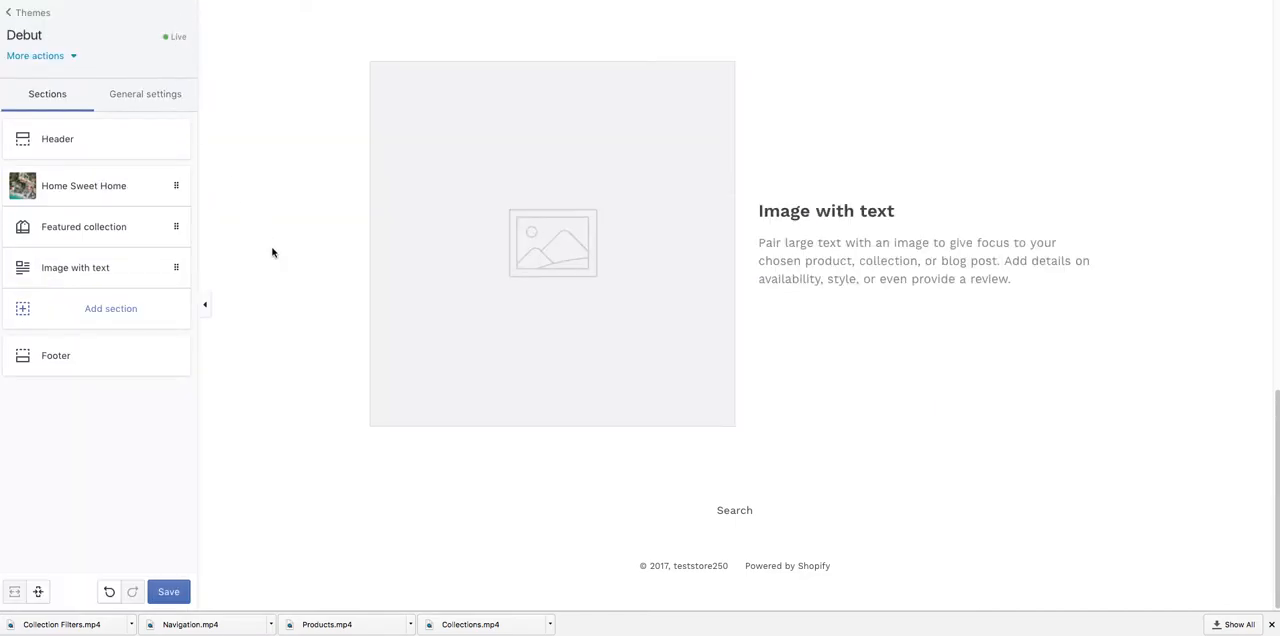
Step: Set the Featured collection section on the home page to show the Home page collection, and save the theme
scroll(272, 252, "up", 15)
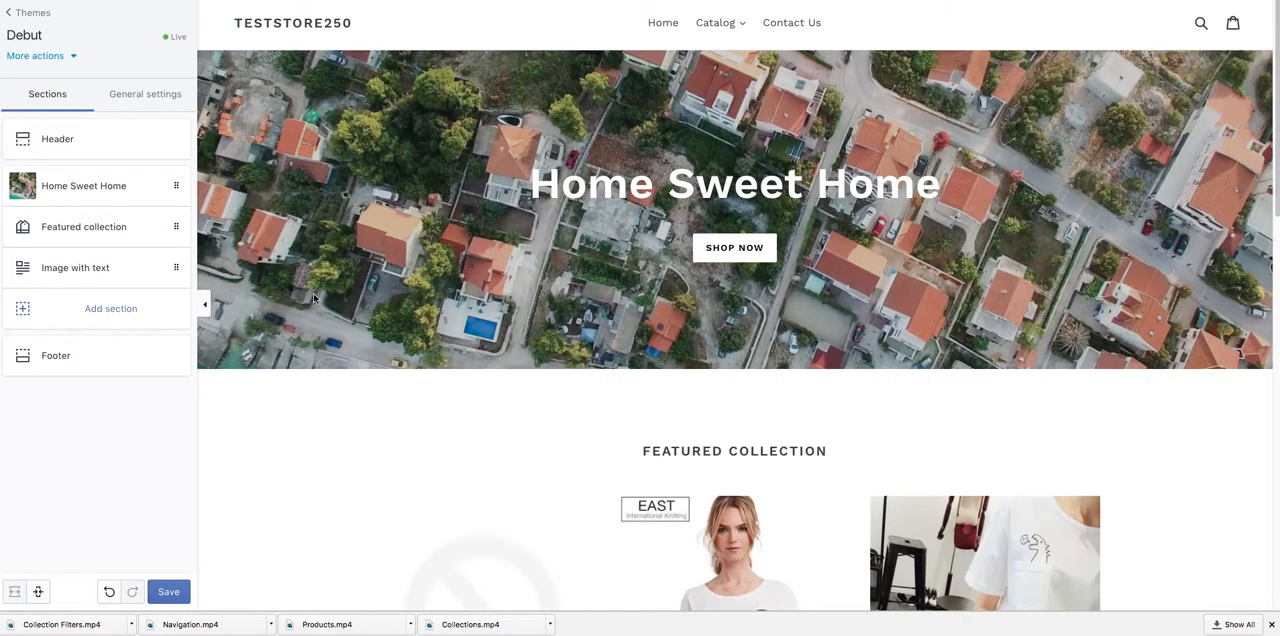
scroll(366, 310, "down", 5)
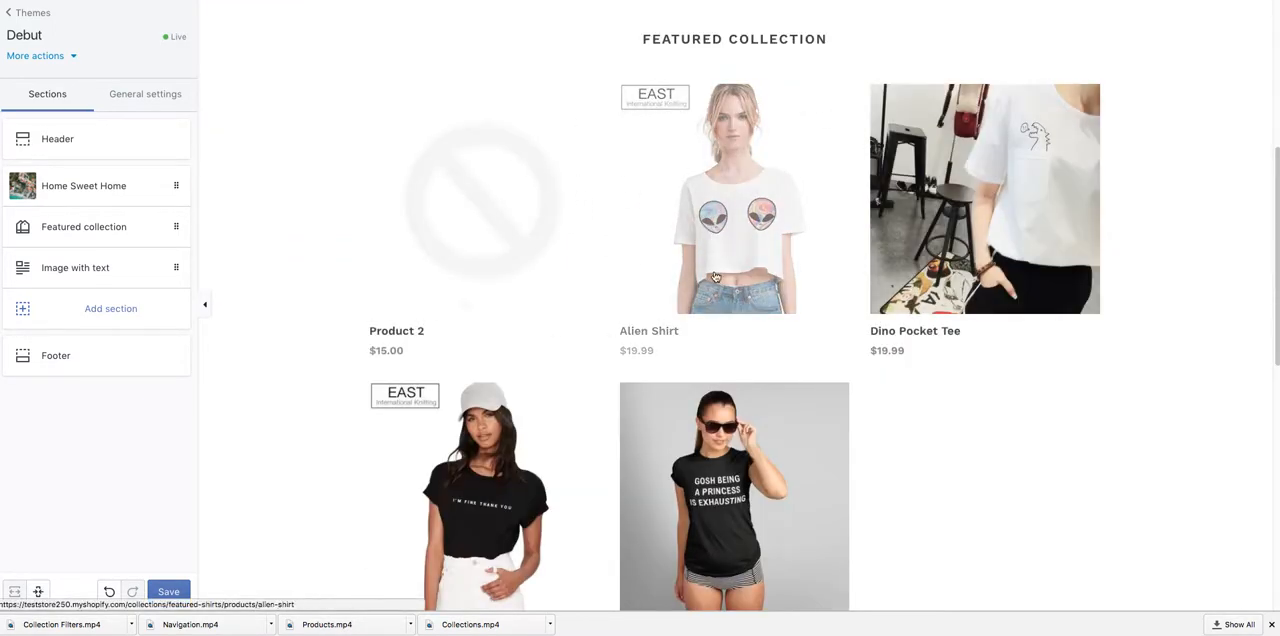
scroll(885, 424, "up", 2)
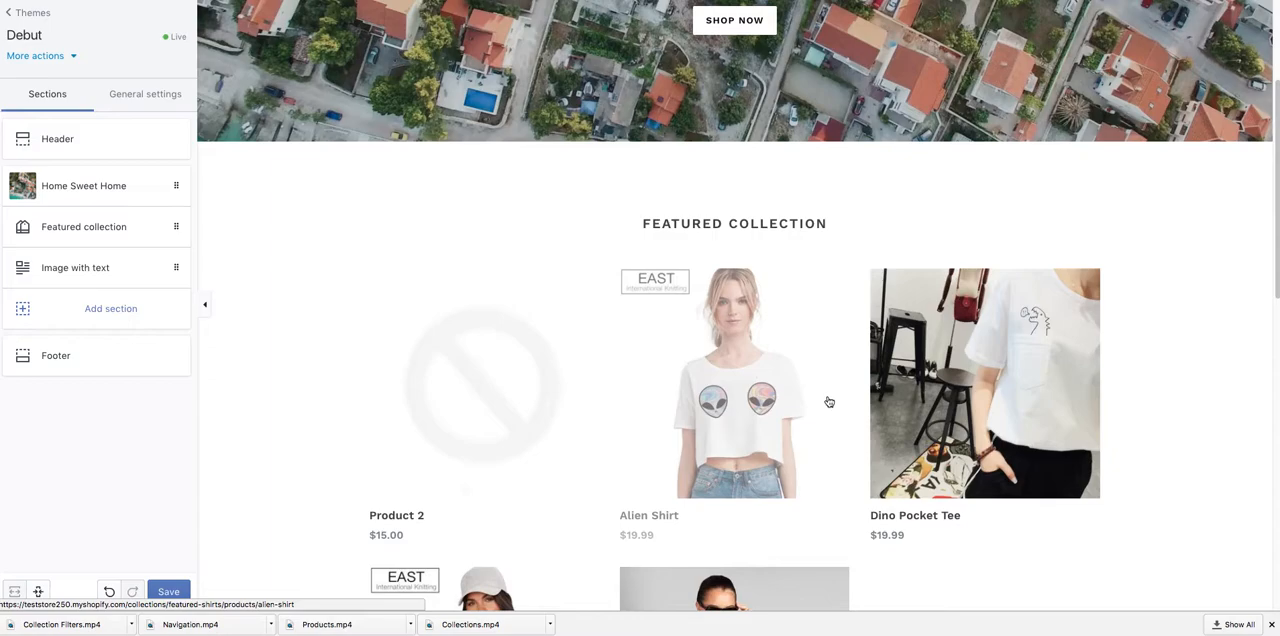
left_click(92, 228)
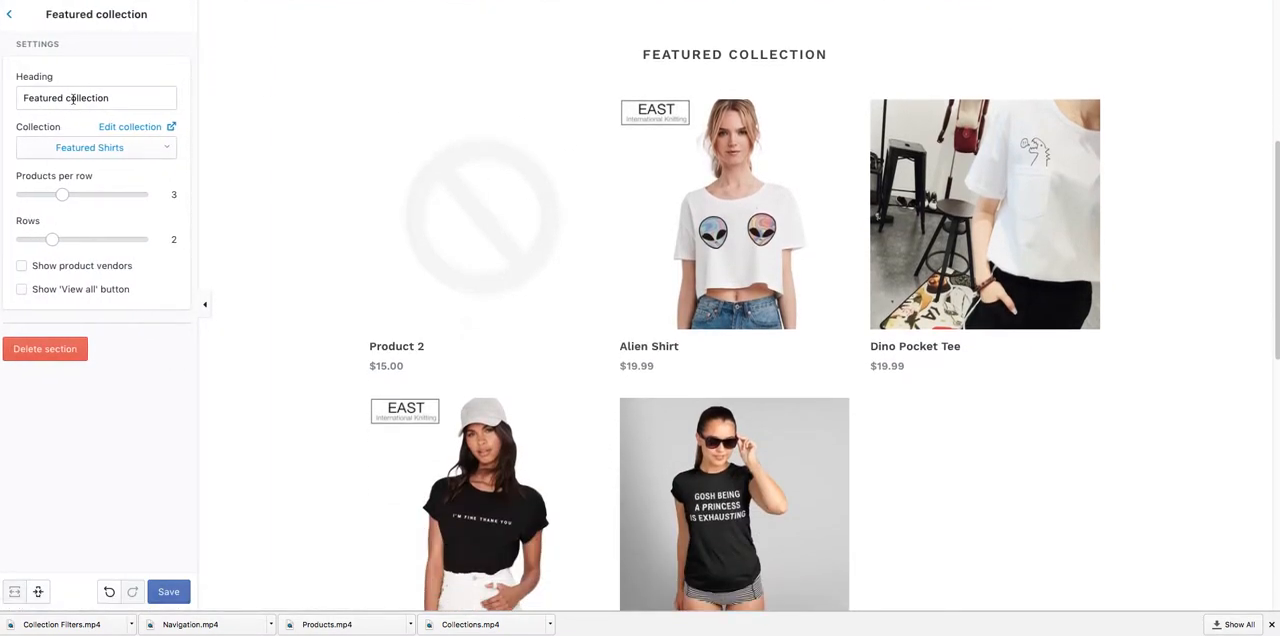
left_click(150, 152)
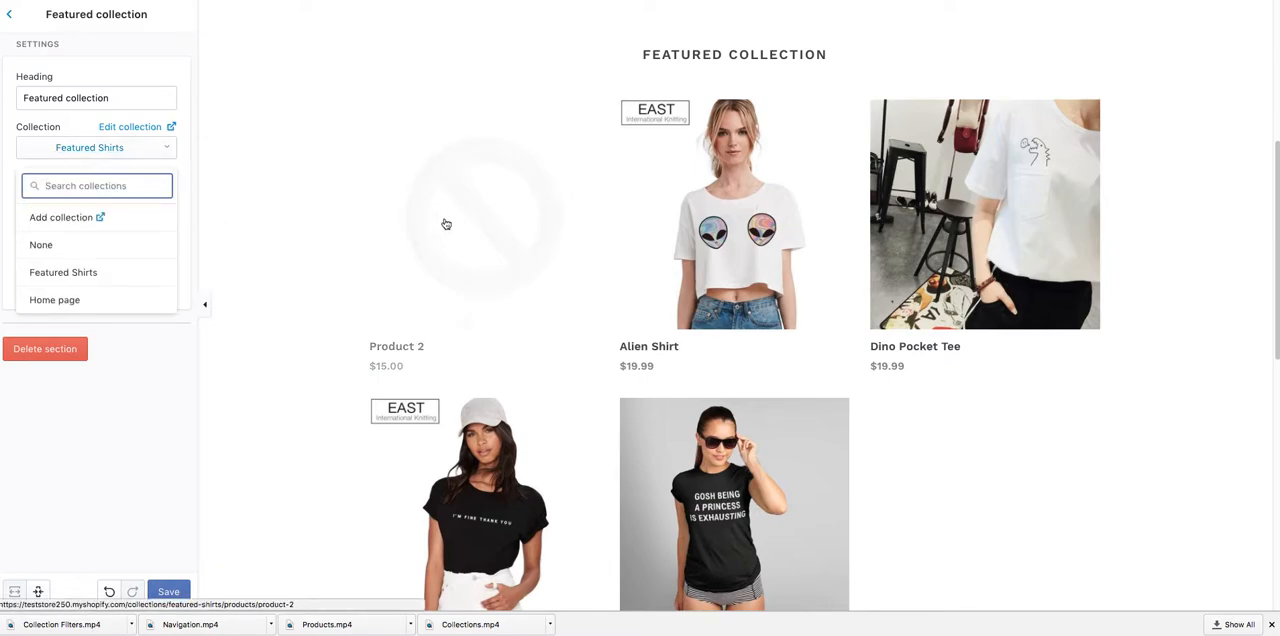
left_click(145, 300)
scroll(688, 268, "down", 4)
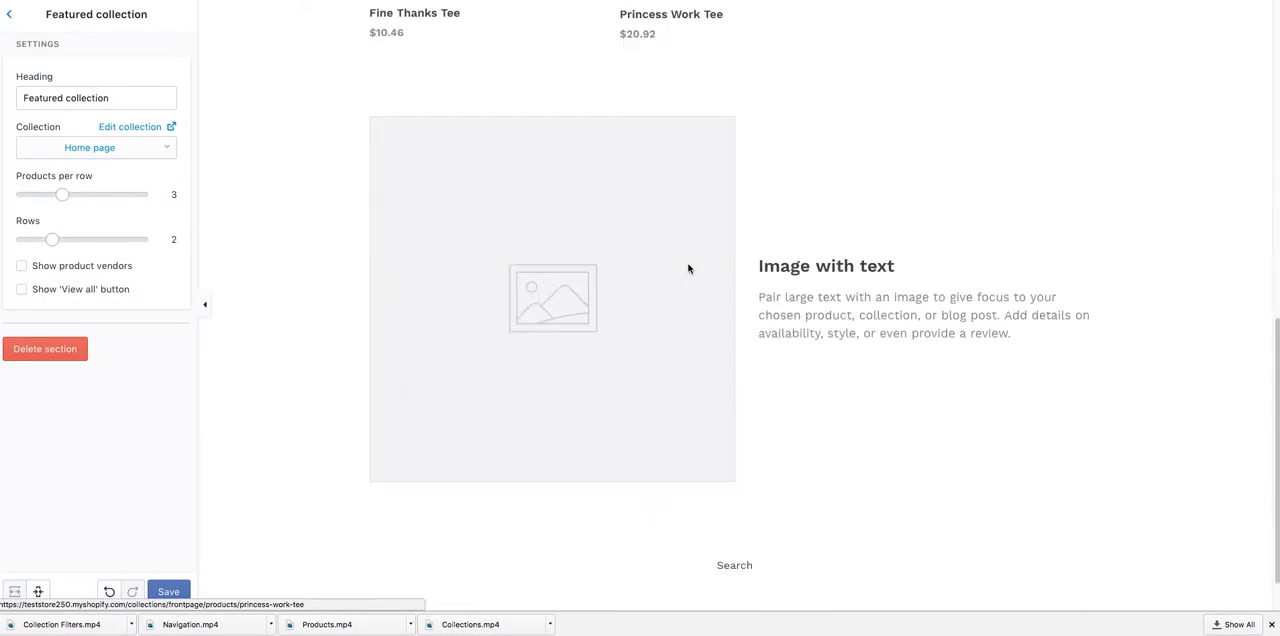
scroll(688, 268, "up", 5)
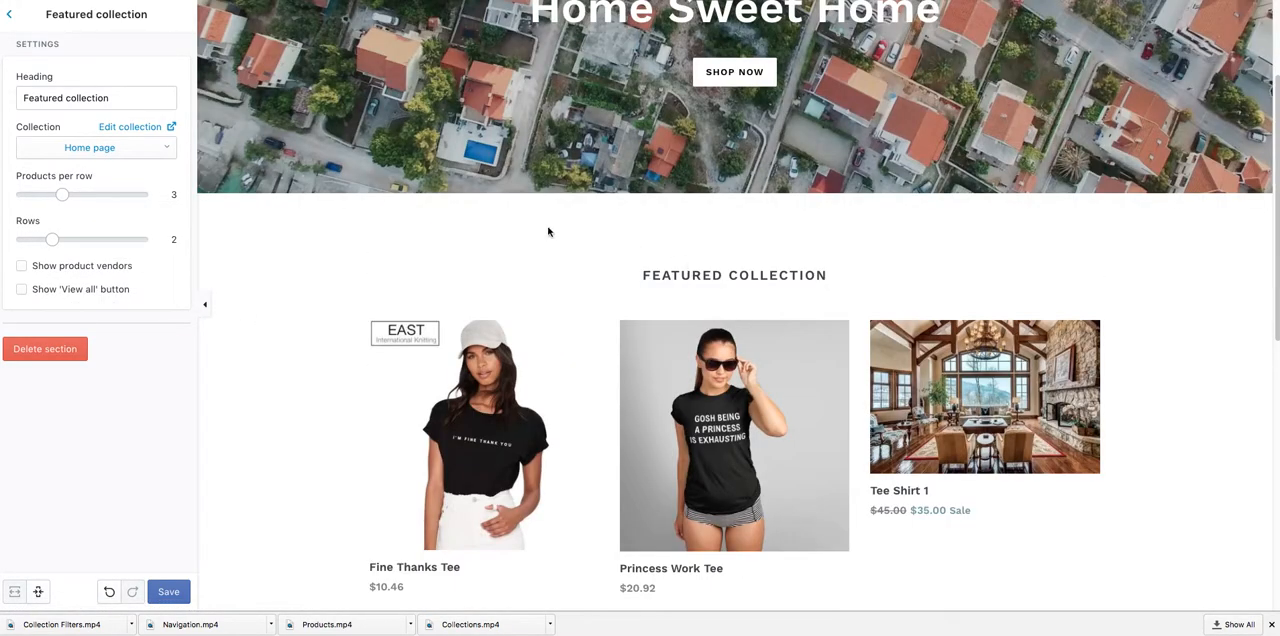
left_click(131, 157)
left_click(165, 300)
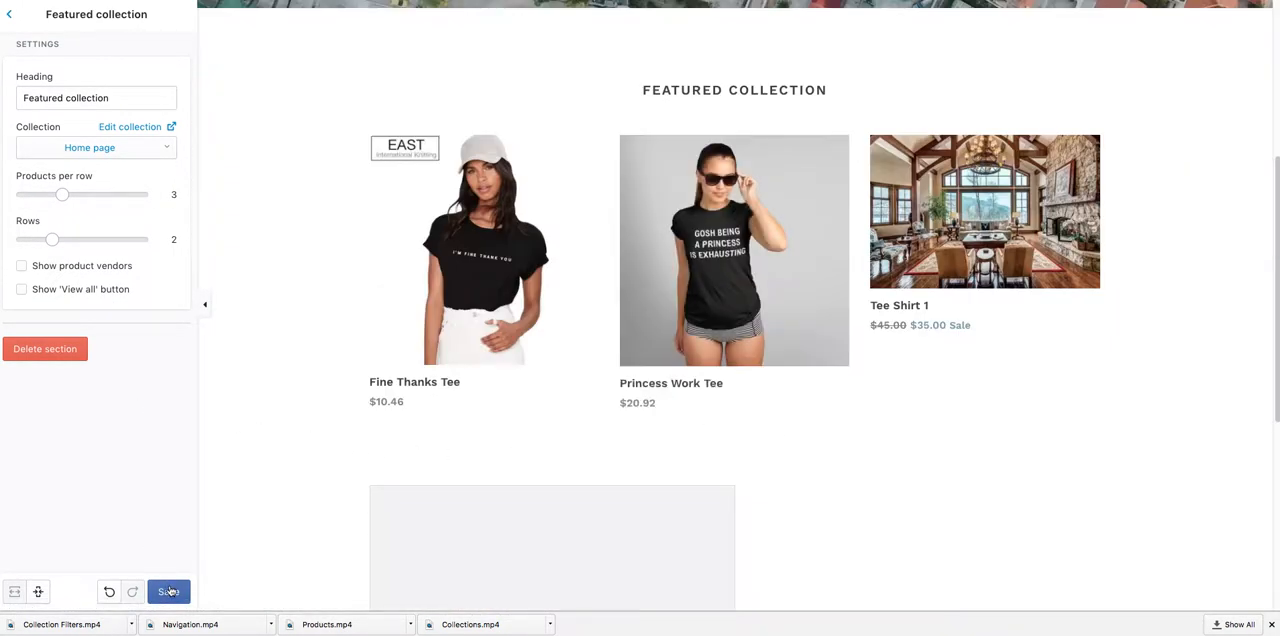
left_click(168, 591)
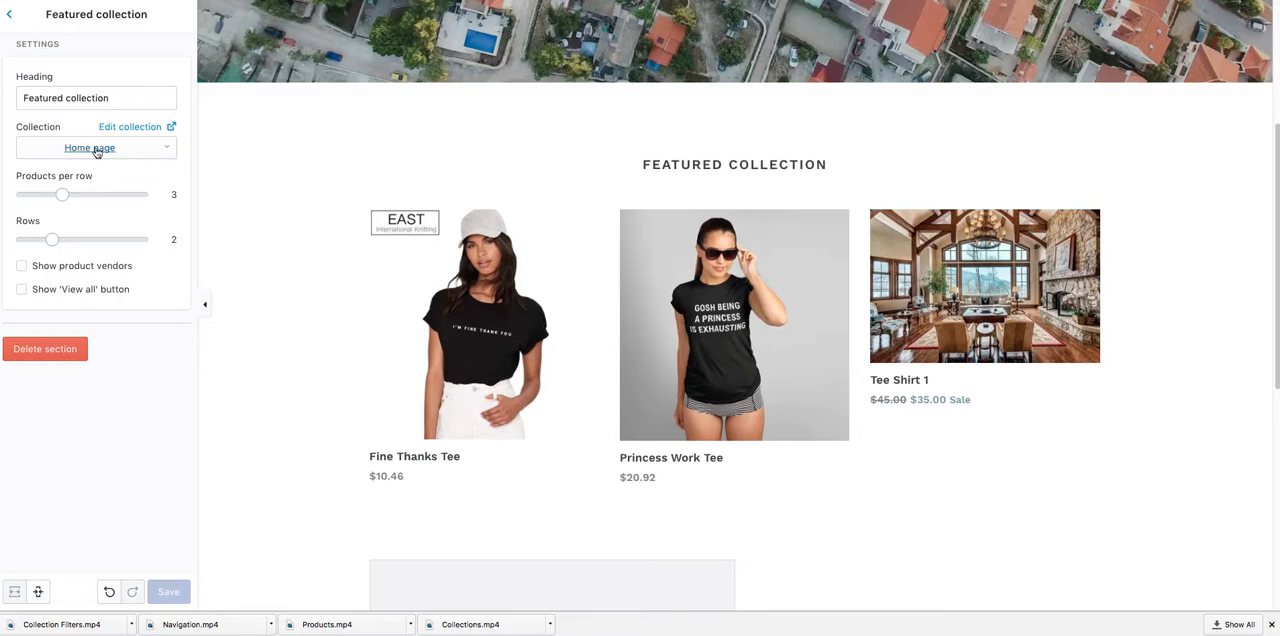
Step: Leave the theme editor and examine which products belong to the Home page collection
left_click(9, 16)
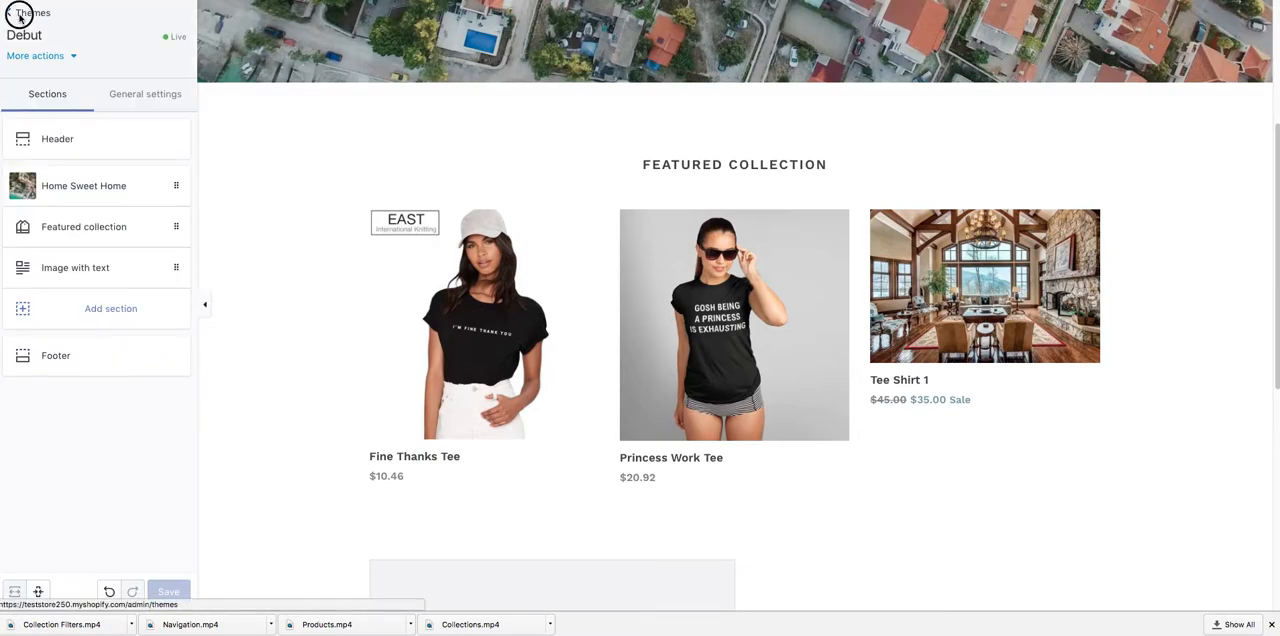
left_click(26, 20)
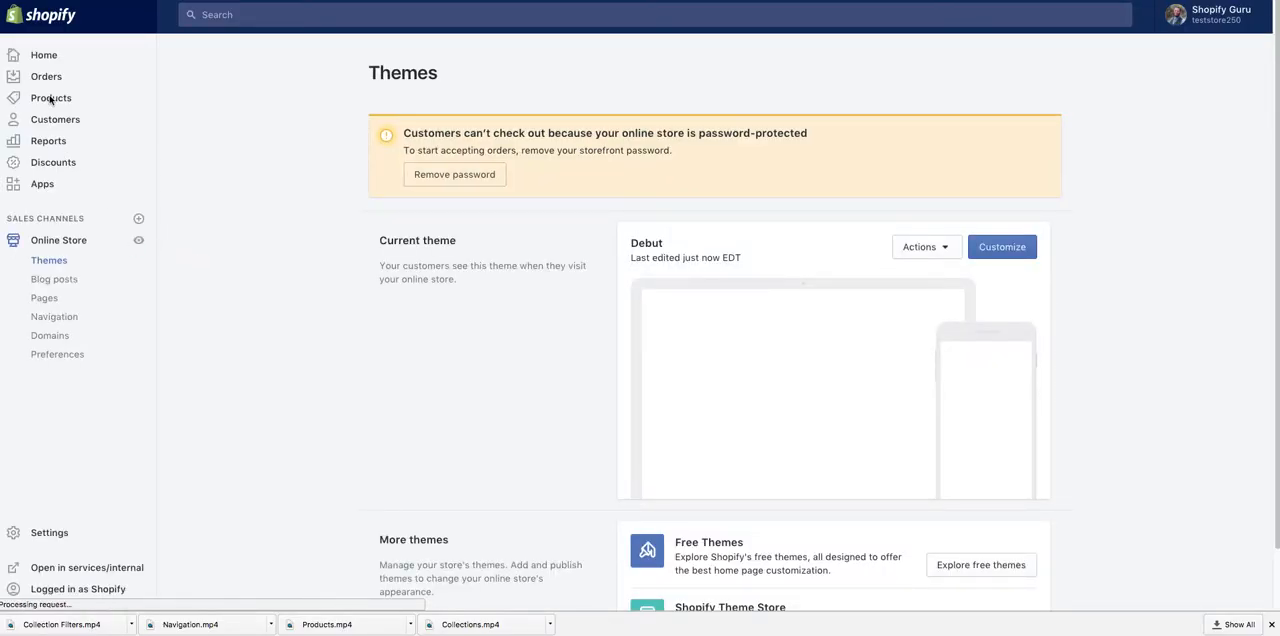
left_click(56, 100)
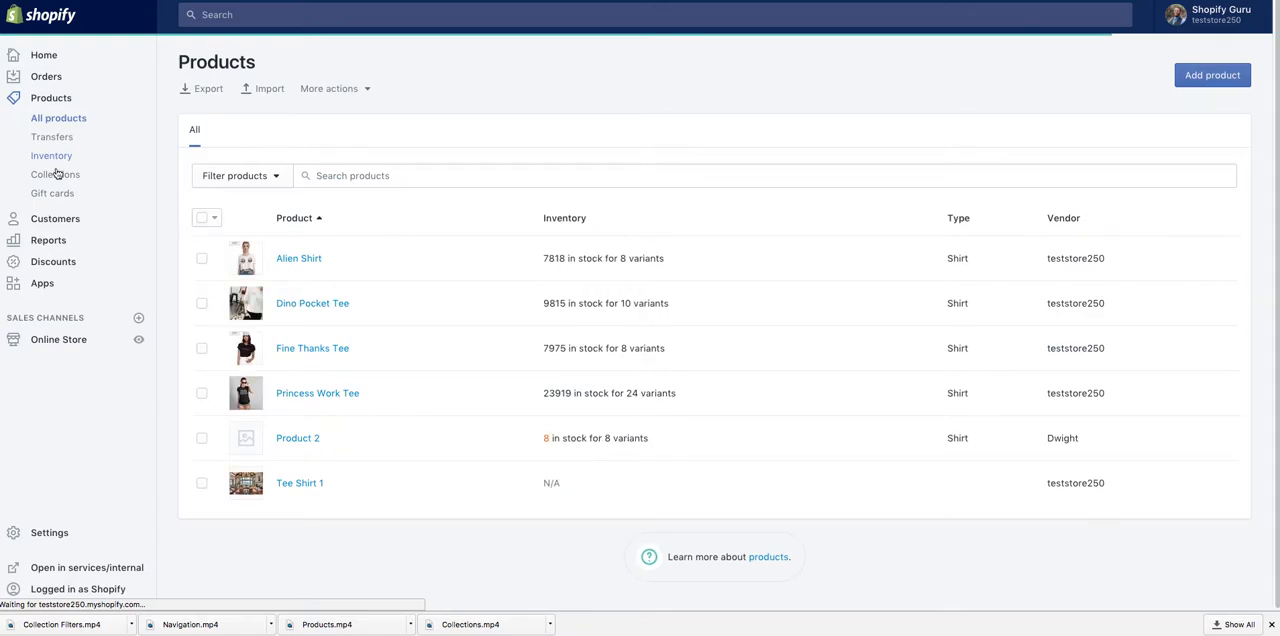
left_click(56, 174)
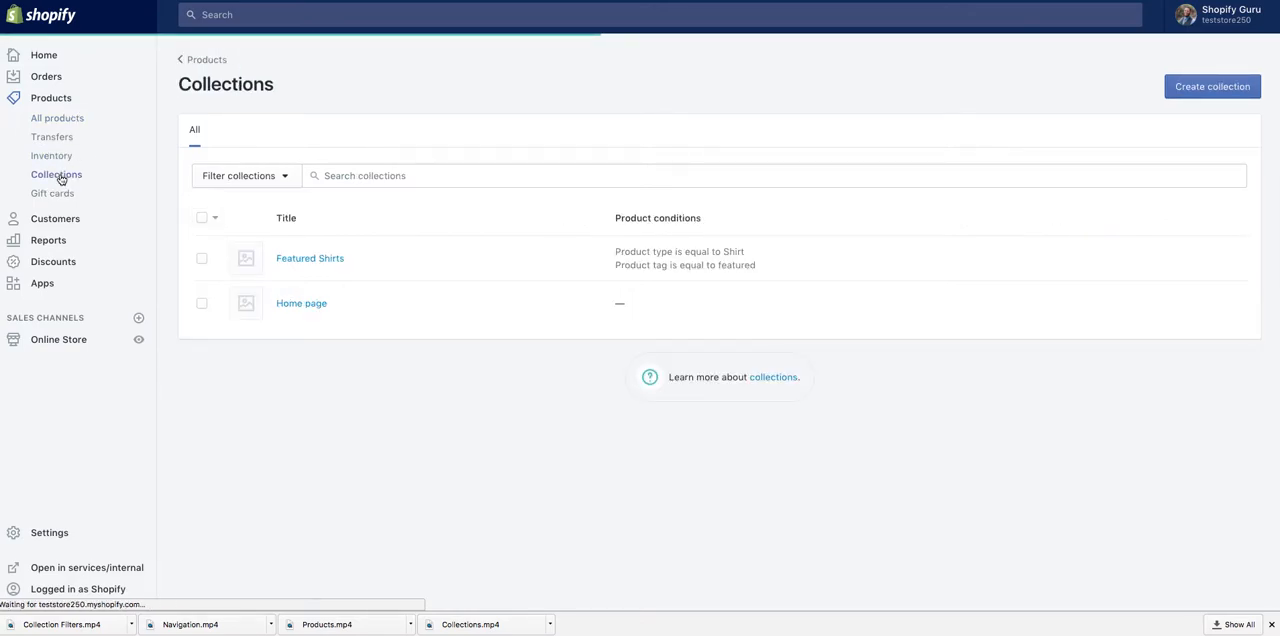
left_click(301, 305)
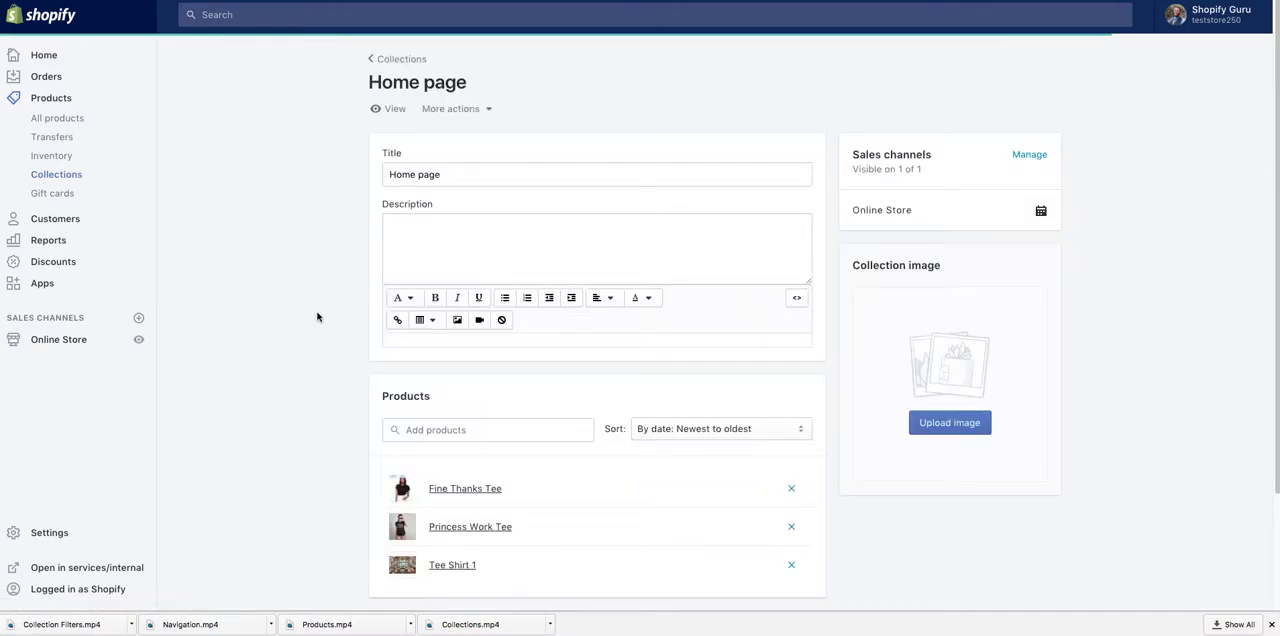
scroll(440, 405, "down", 3)
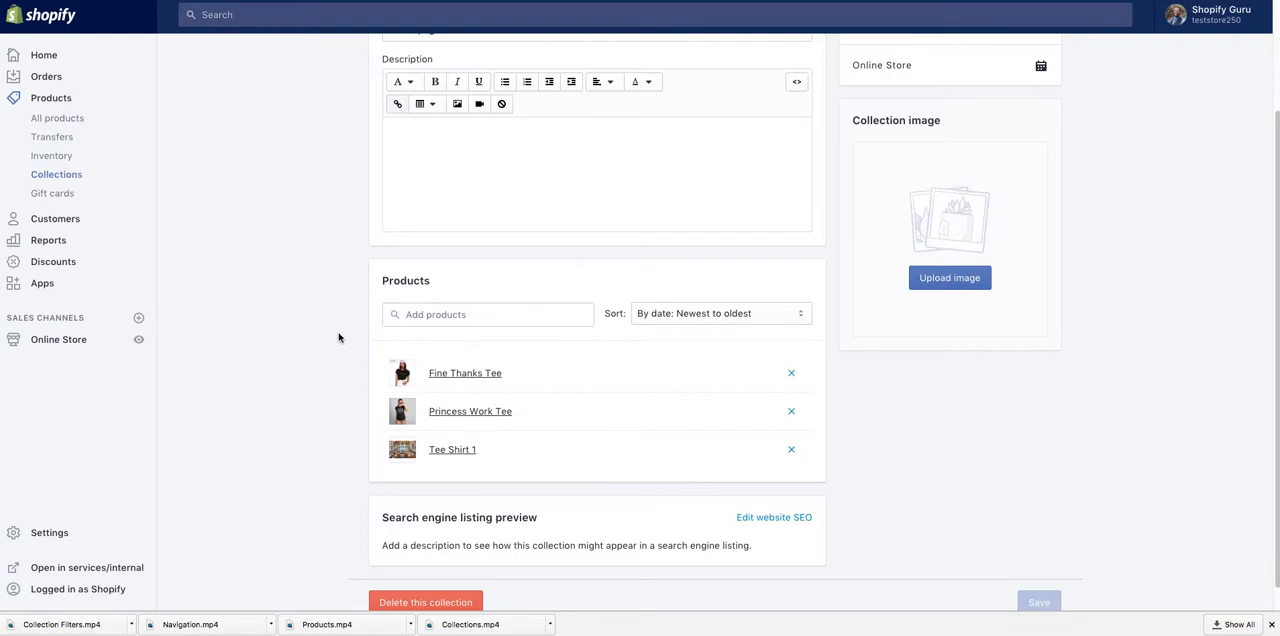
Step: Start a new product in the store's product list with the title Dragonstone Artifact
left_click(54, 99)
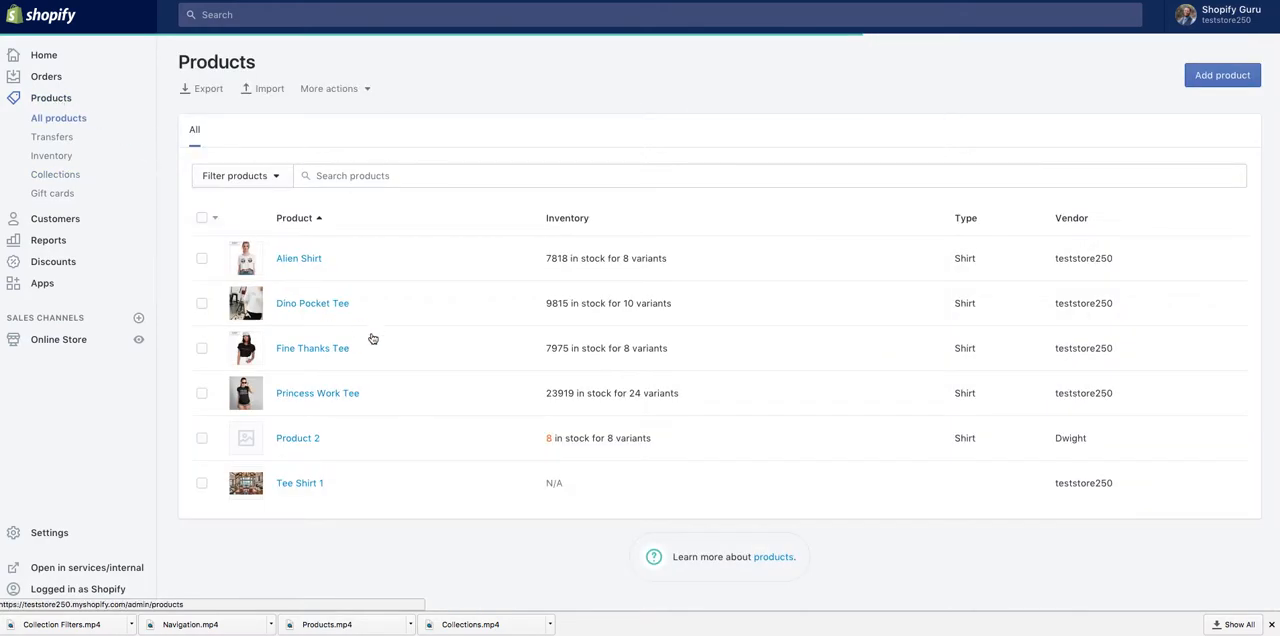
left_click(1213, 77)
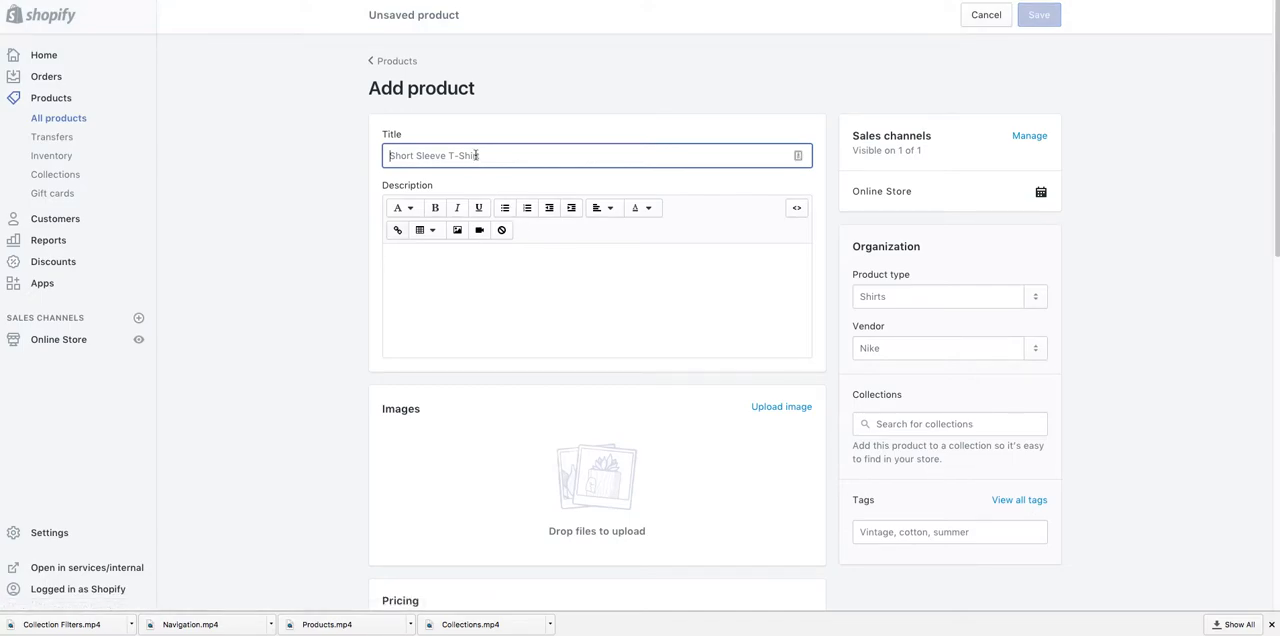
type("Dragonstone Artifact")
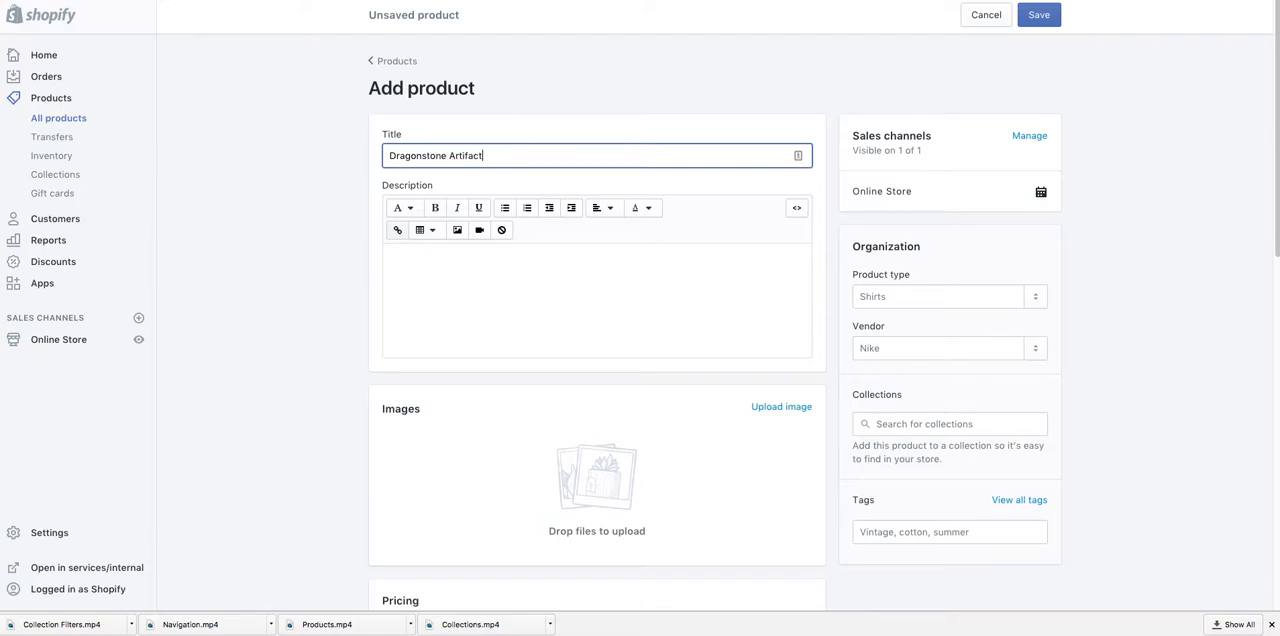
left_click(522, 300)
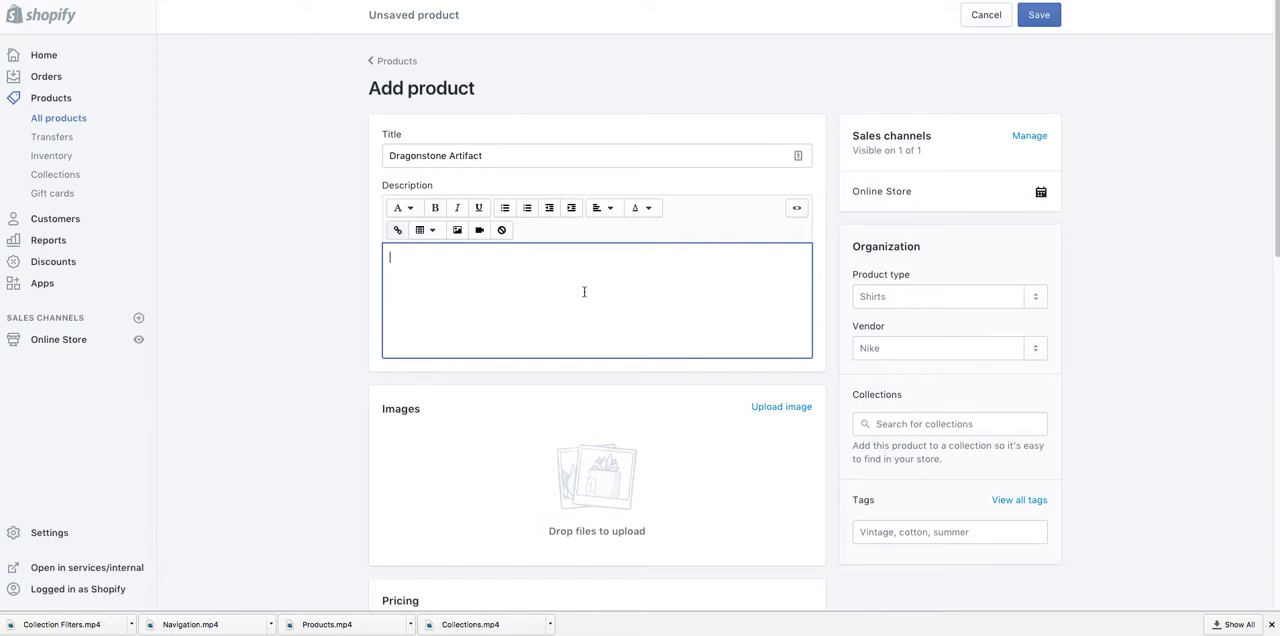
Step: Add Bag as a new product type and assign it to the product
scroll(571, 300, "down", 1)
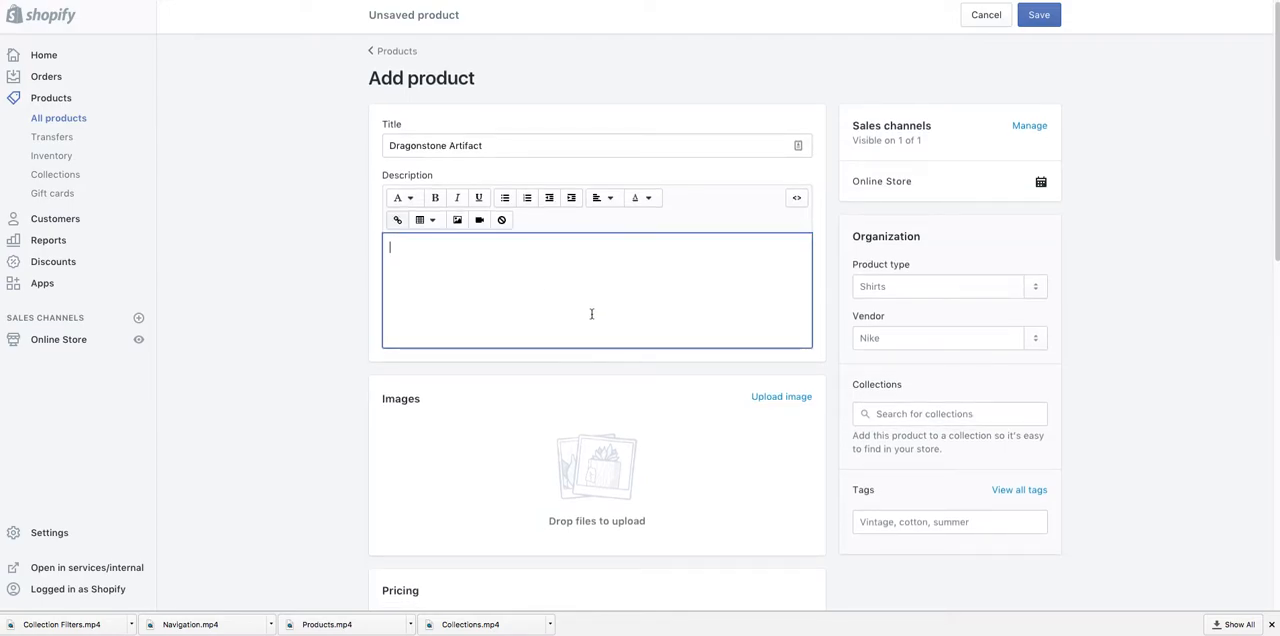
scroll(650, 290, "down", 2)
left_click(951, 215)
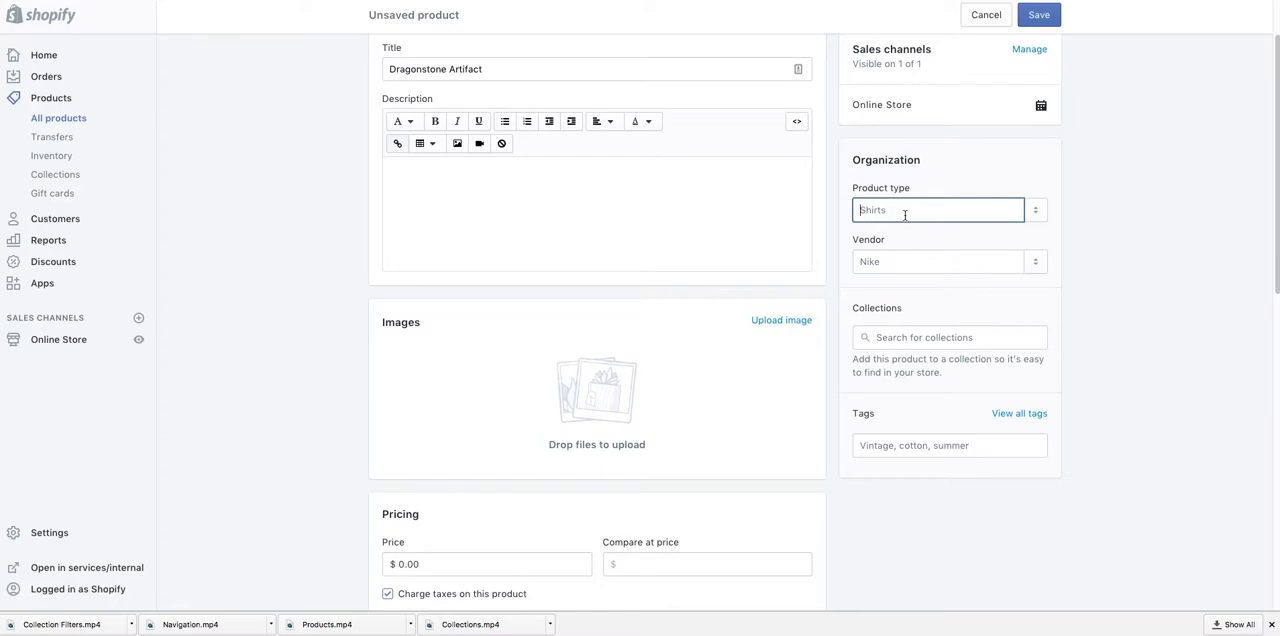
type("Bag")
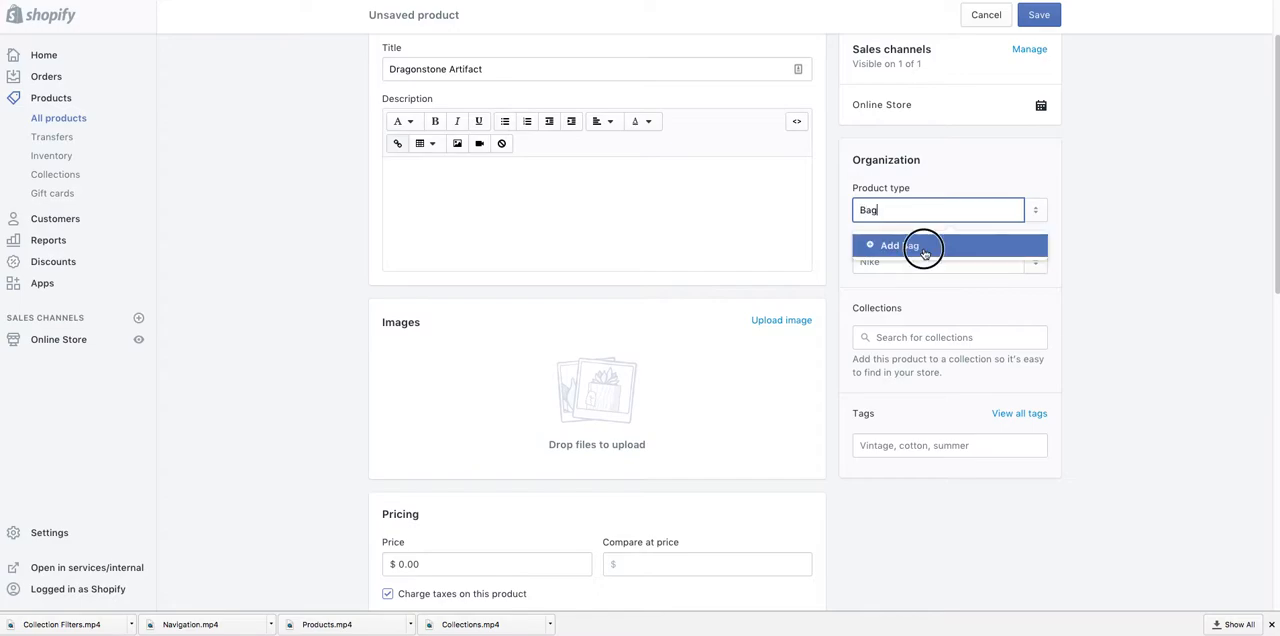
left_click(925, 247)
left_click(923, 259)
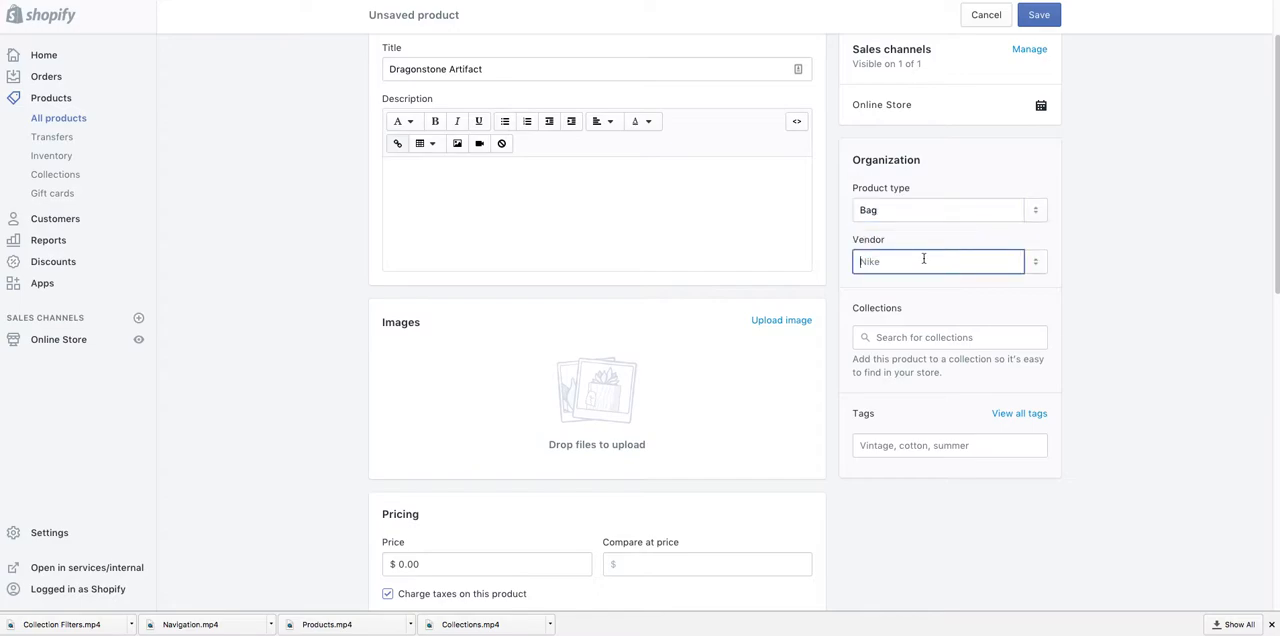
Step: Assign the existing vendor to the Dragonstone Artifact product and add the product to the Home page collection
left_click(1036, 261)
left_click(988, 300)
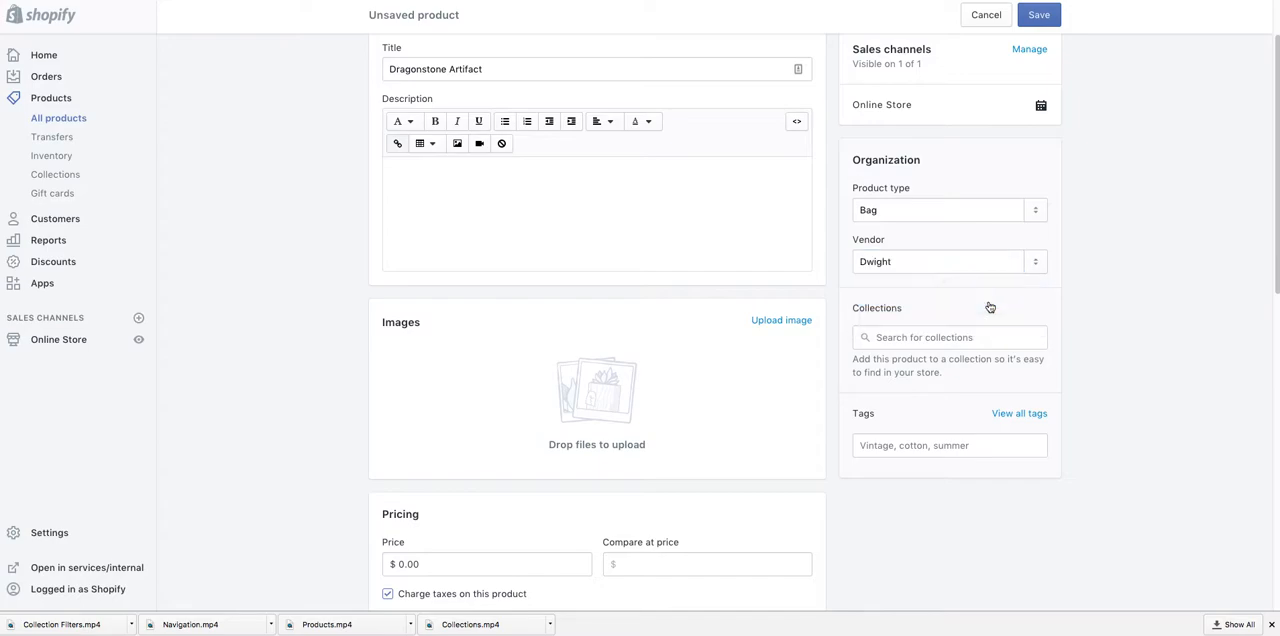
left_click(958, 339)
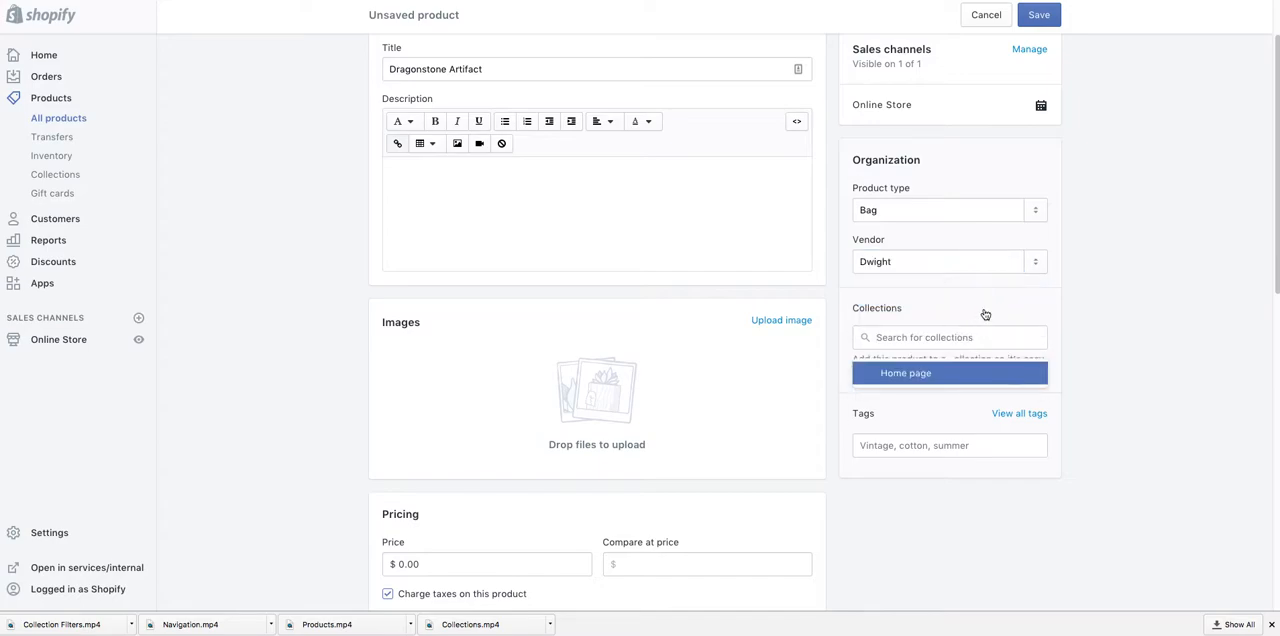
left_click(909, 377)
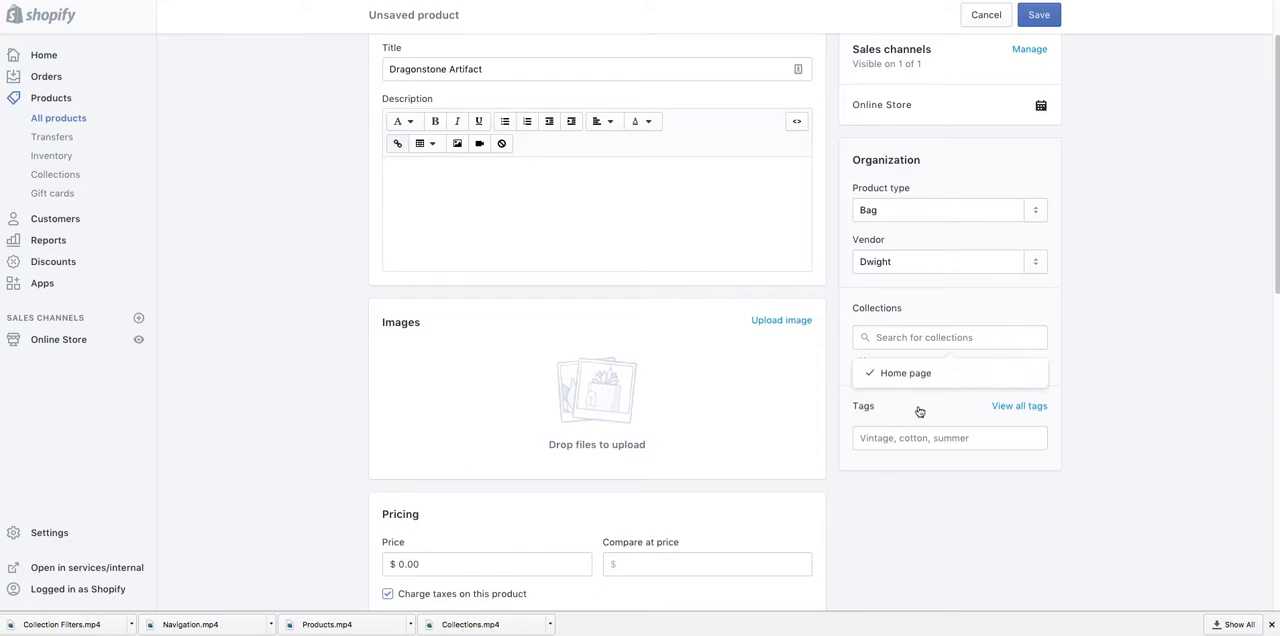
left_click(924, 382)
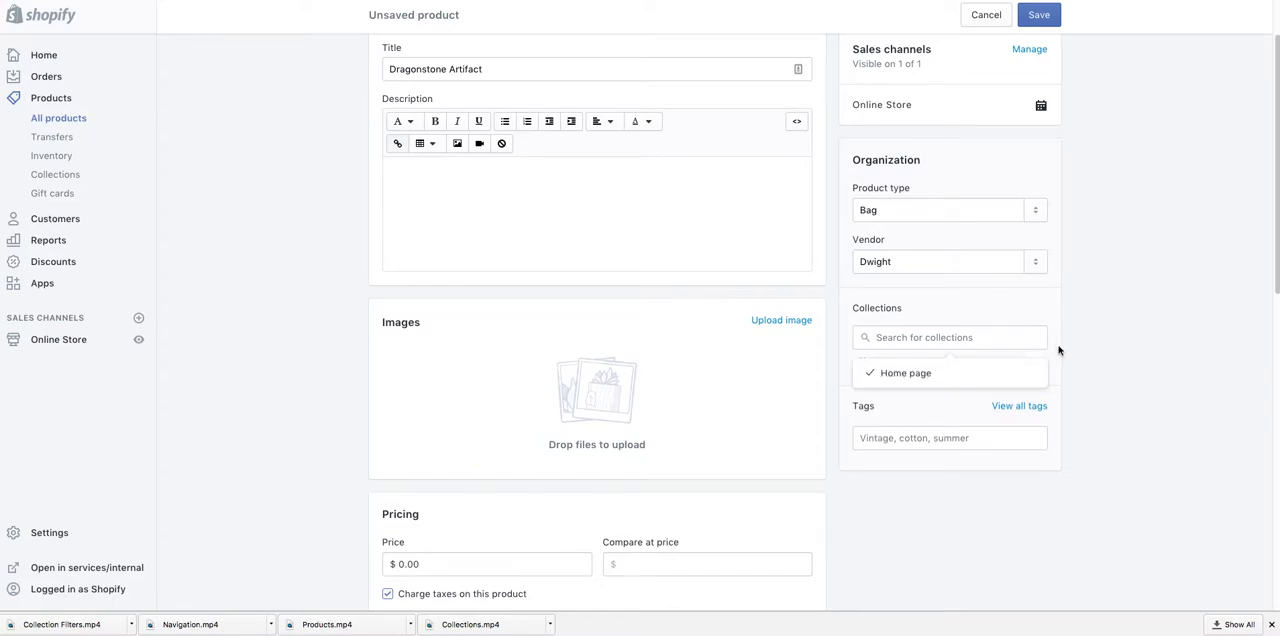
left_click(1015, 373)
Step: Set the product's price to $150.00 and save the new product
scroll(867, 440, "down", 3)
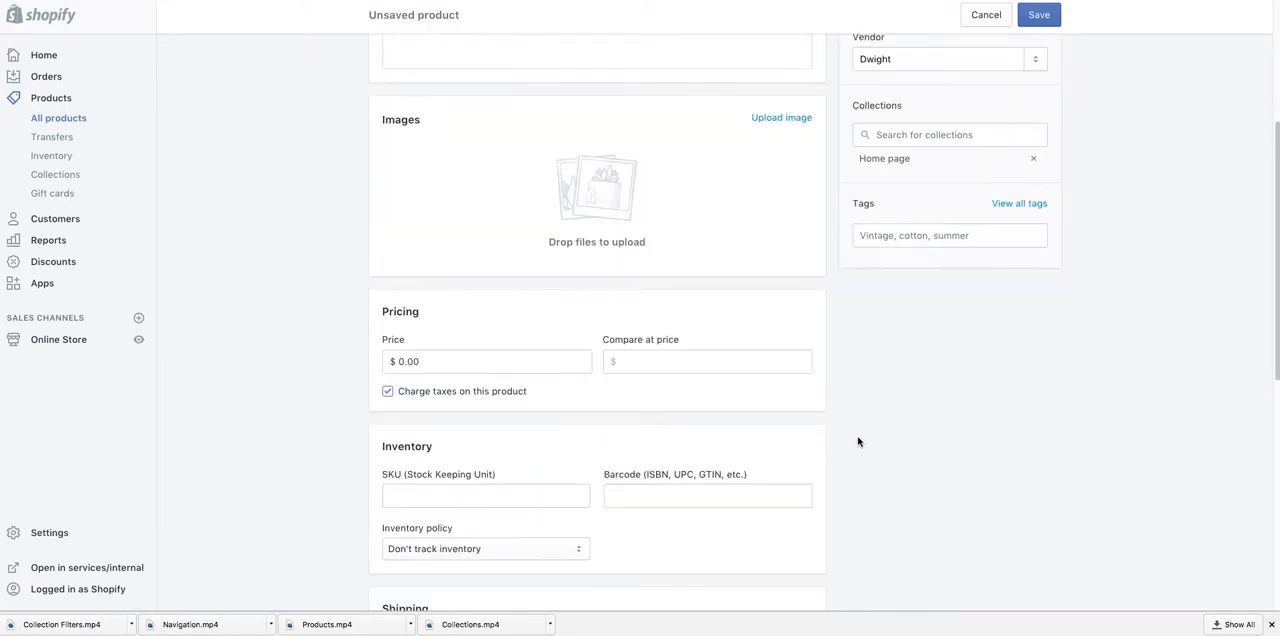
left_click(505, 363)
type("15")
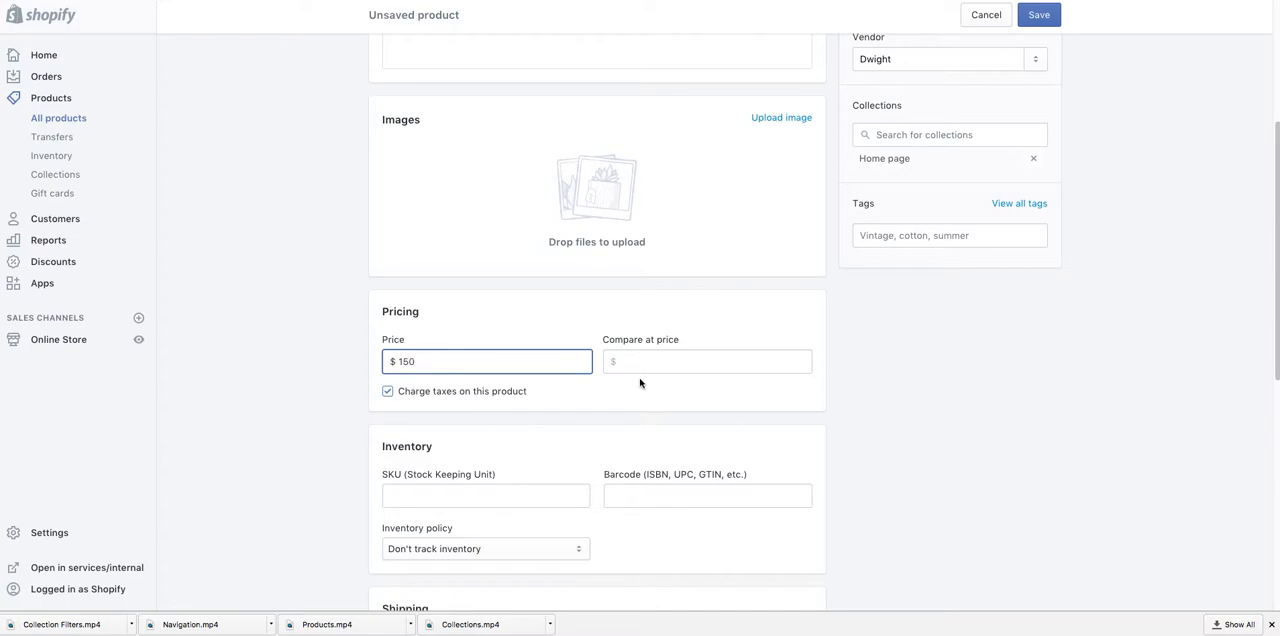
left_click(624, 394)
scroll(614, 414, "down", 3)
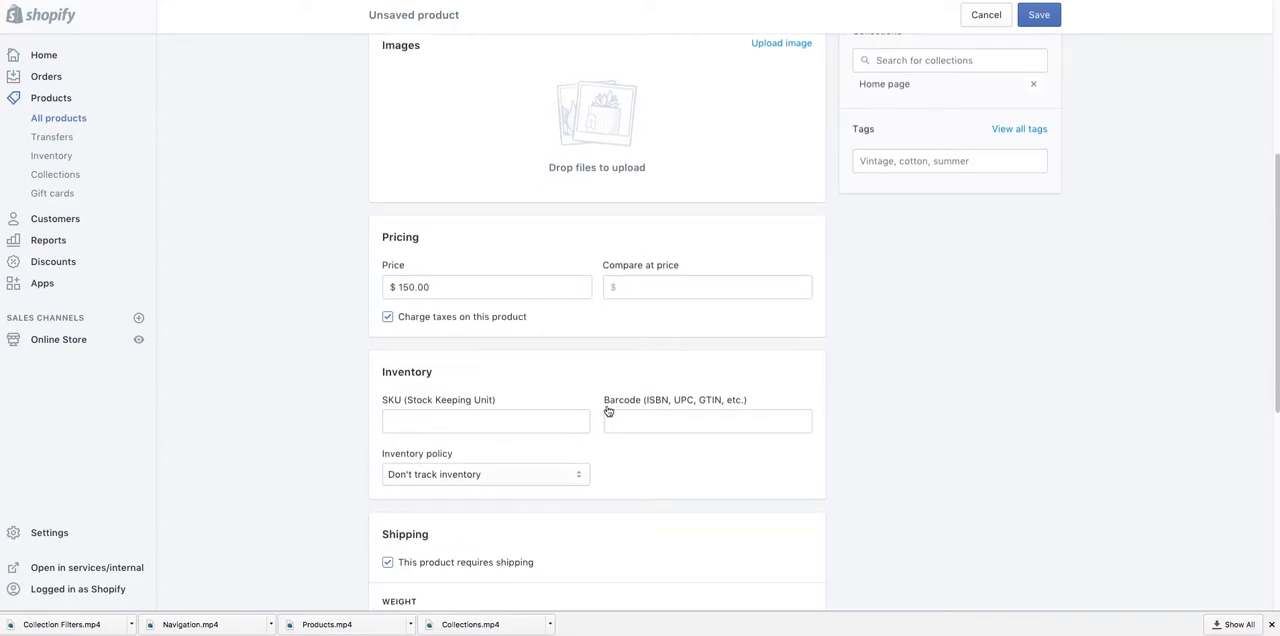
scroll(624, 437, "down", 5)
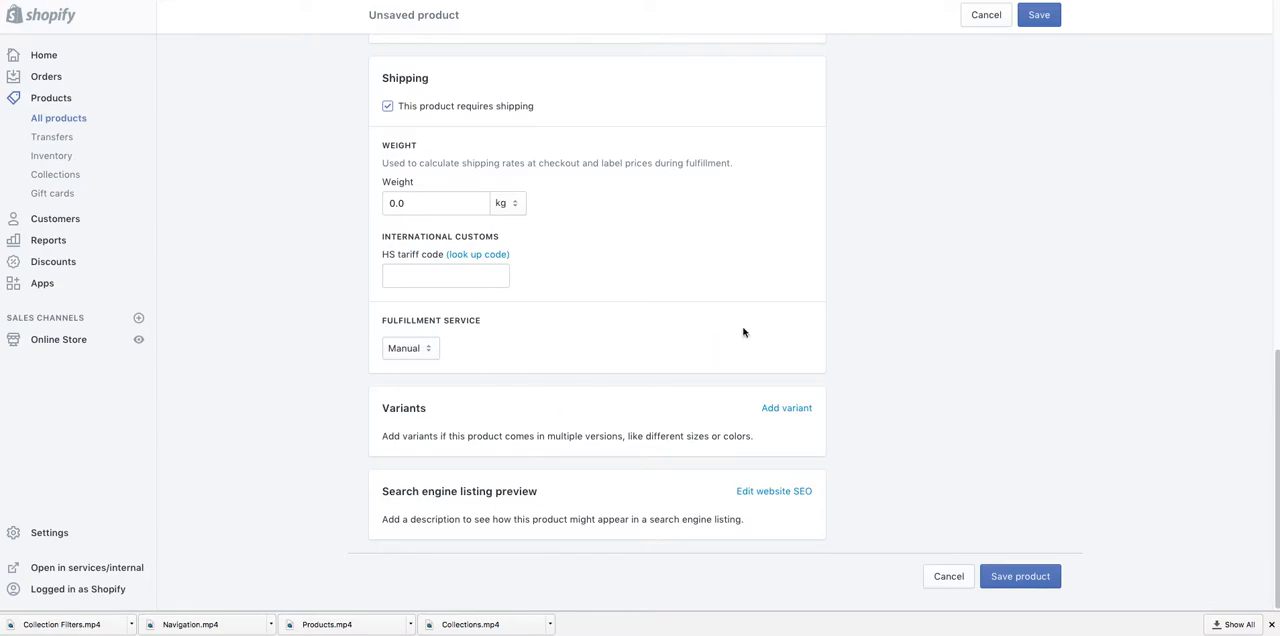
scroll(745, 330, "up", 10)
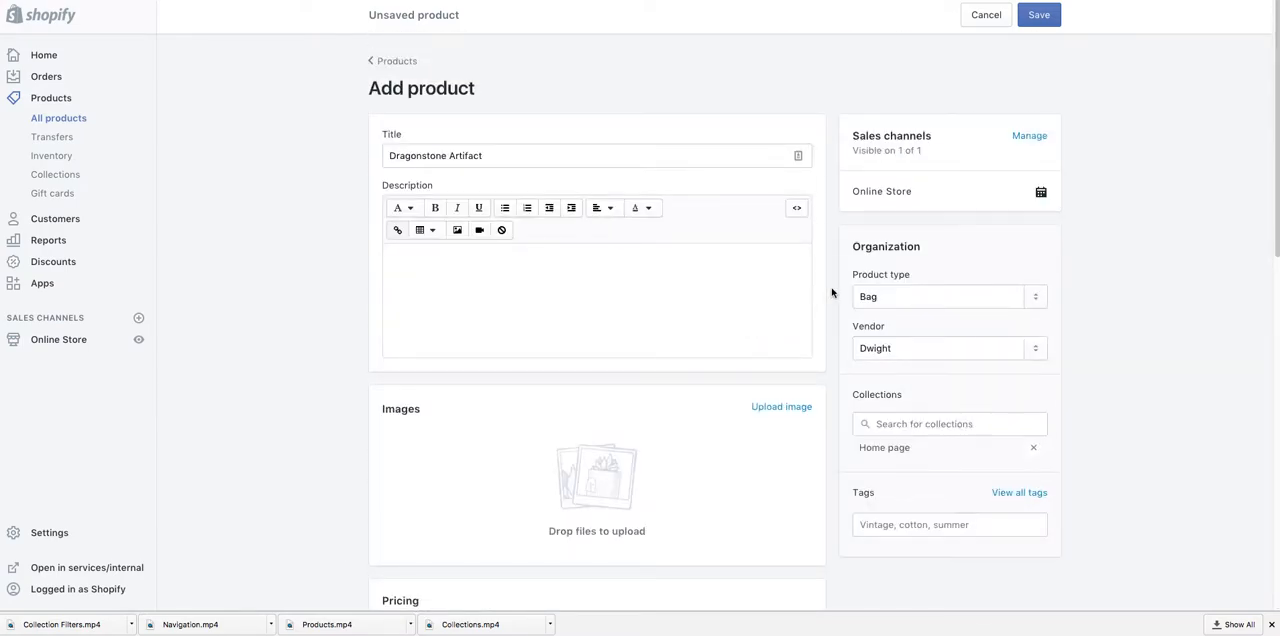
left_click(1028, 22)
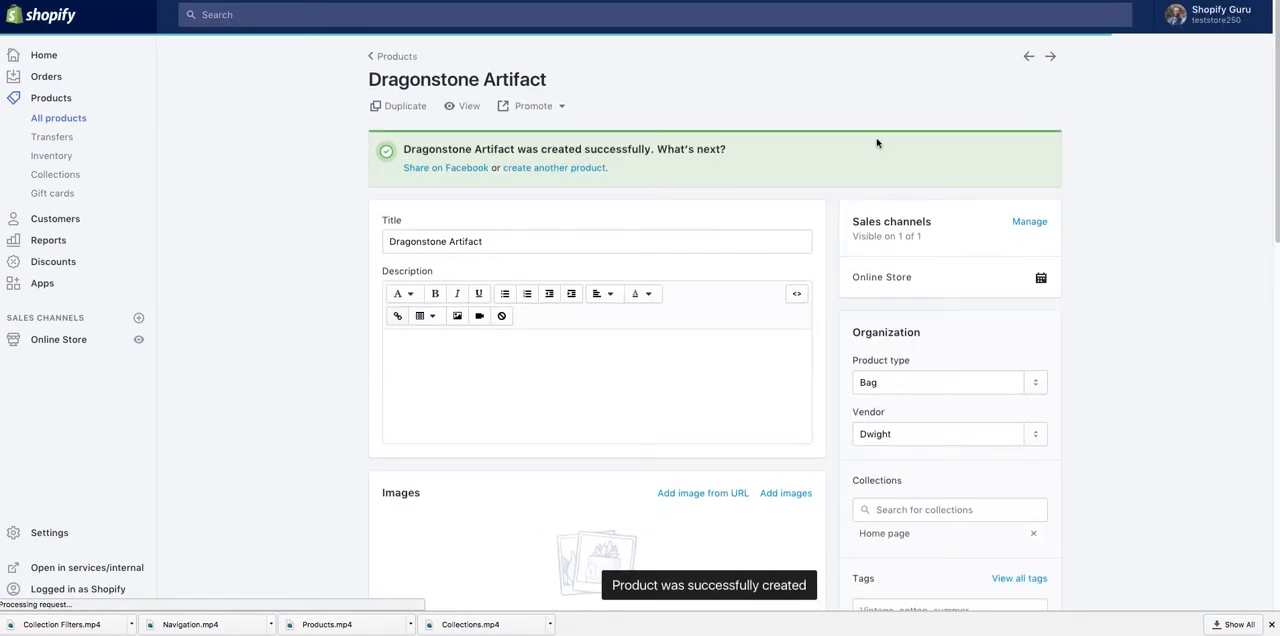
Step: View the live online store and examine the home page, checking the Featured collection for the Dragonstone Artifact product
left_click(138, 341)
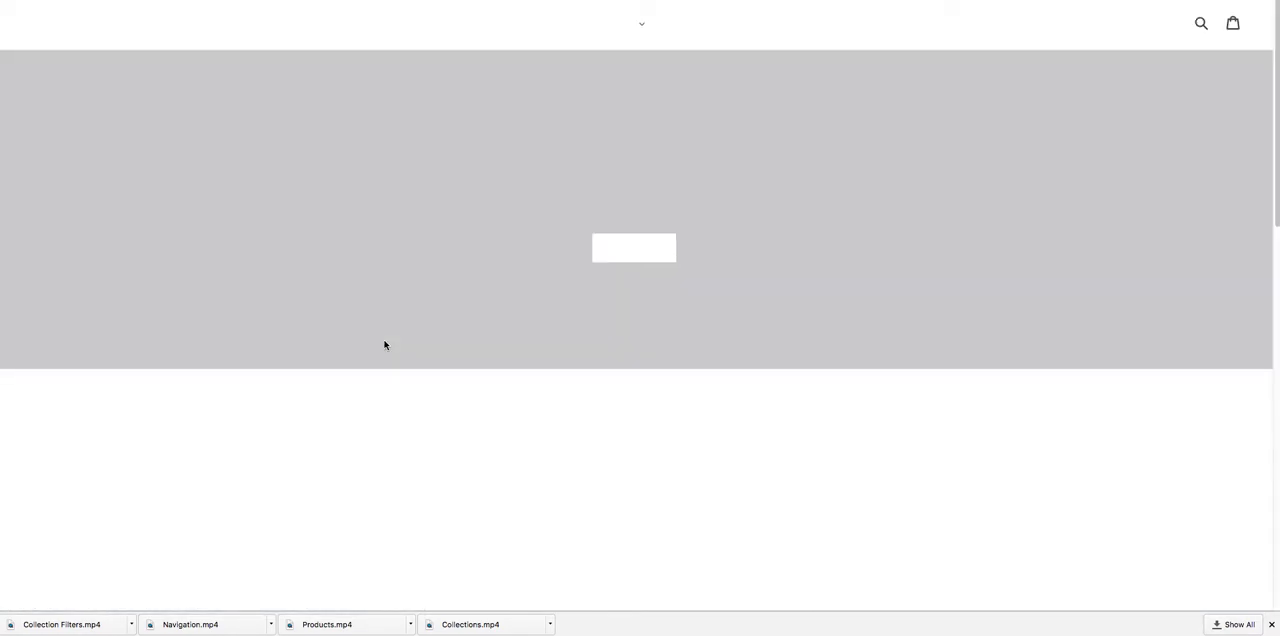
scroll(526, 318, "down", 3)
scroll(527, 322, "down", 4)
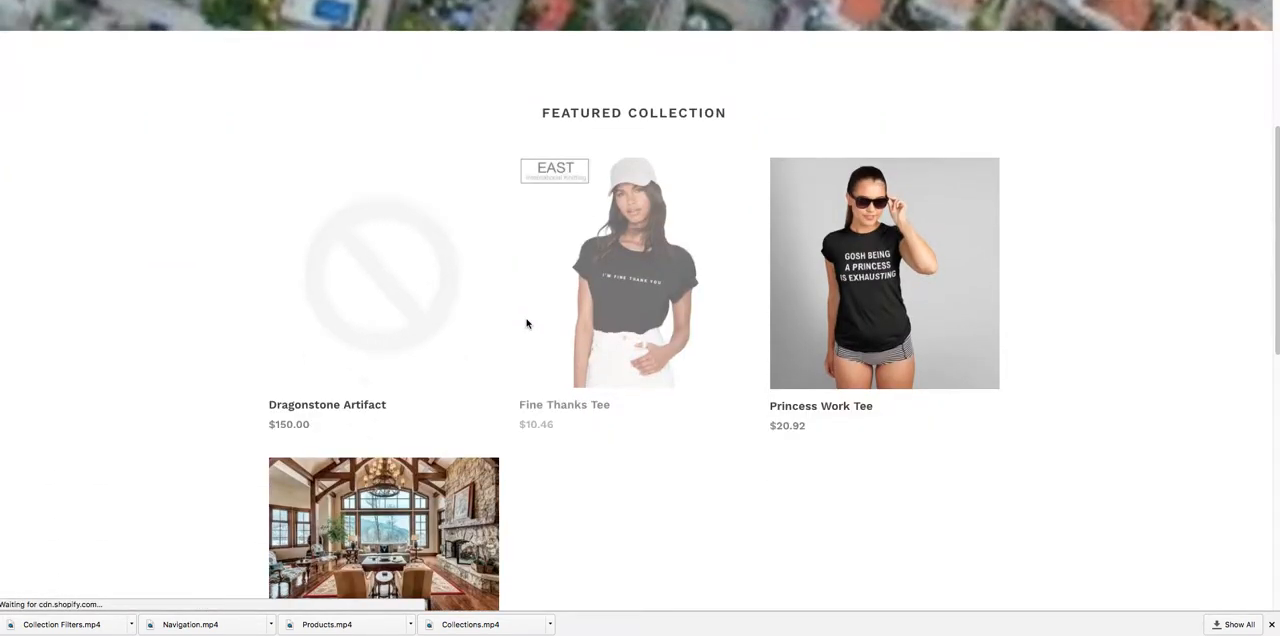
scroll(527, 322, "down", 4)
scroll(527, 323, "down", 2)
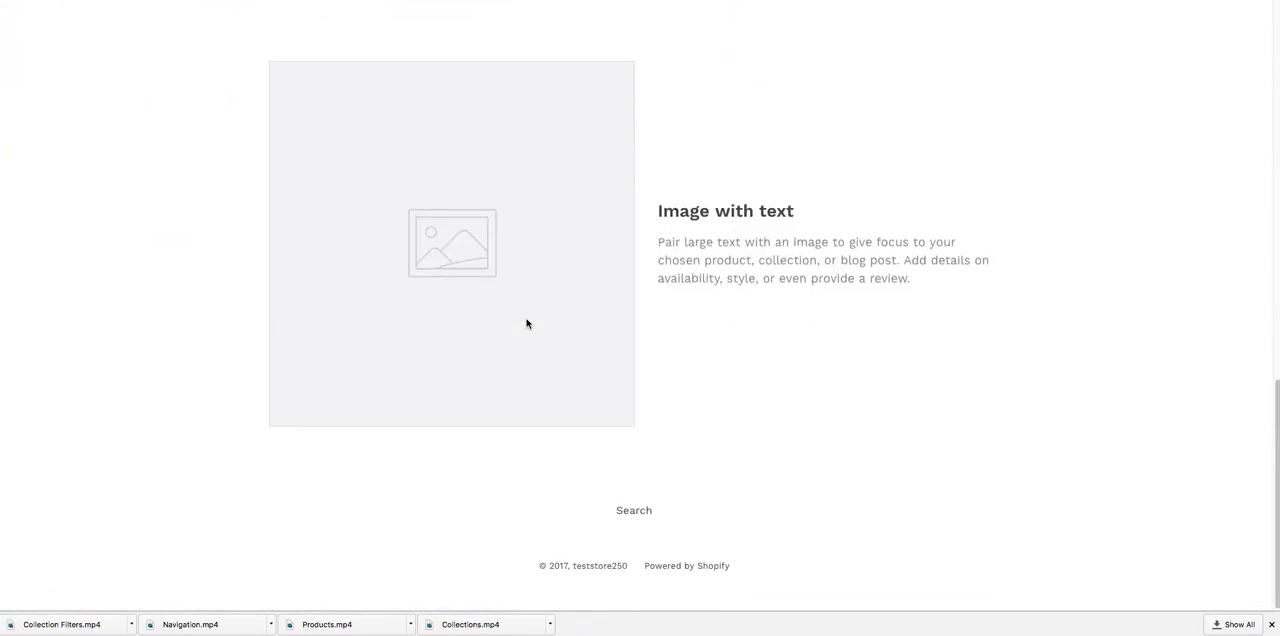
scroll(527, 323, "up", 6)
scroll(510, 325, "up", 3)
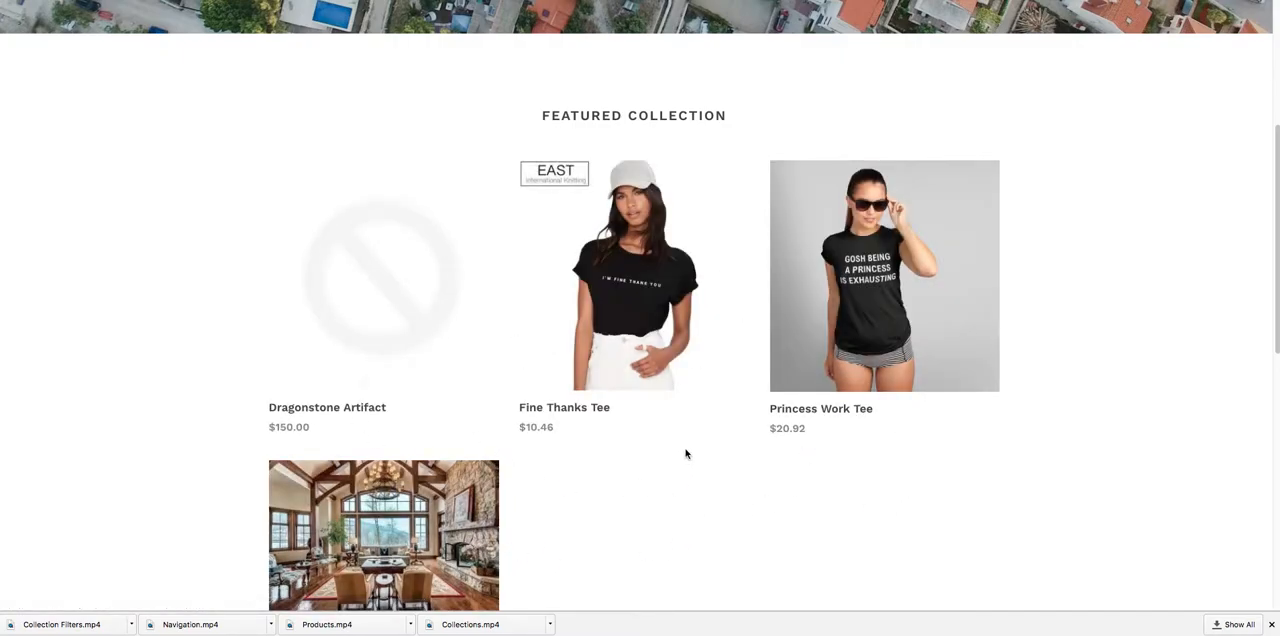
scroll(686, 451, "up", 2)
scroll(686, 450, "up", 3)
scroll(684, 449, "down", 5)
scroll(684, 449, "up", 5)
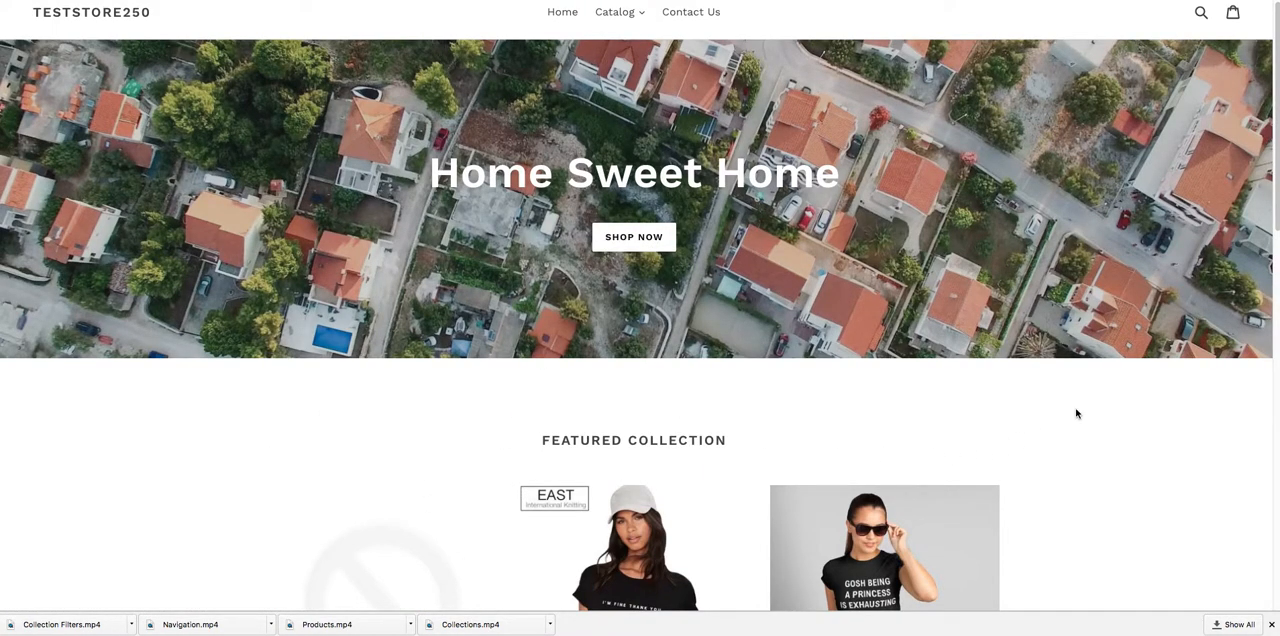
scroll(1080, 416, "up", 1)
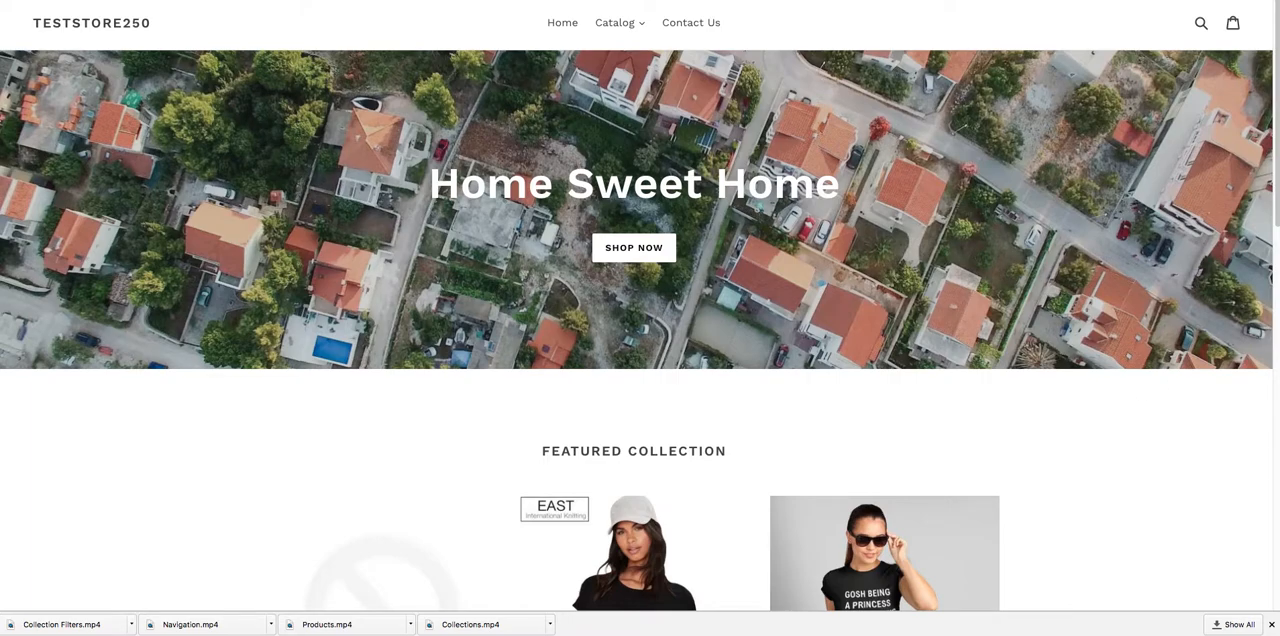